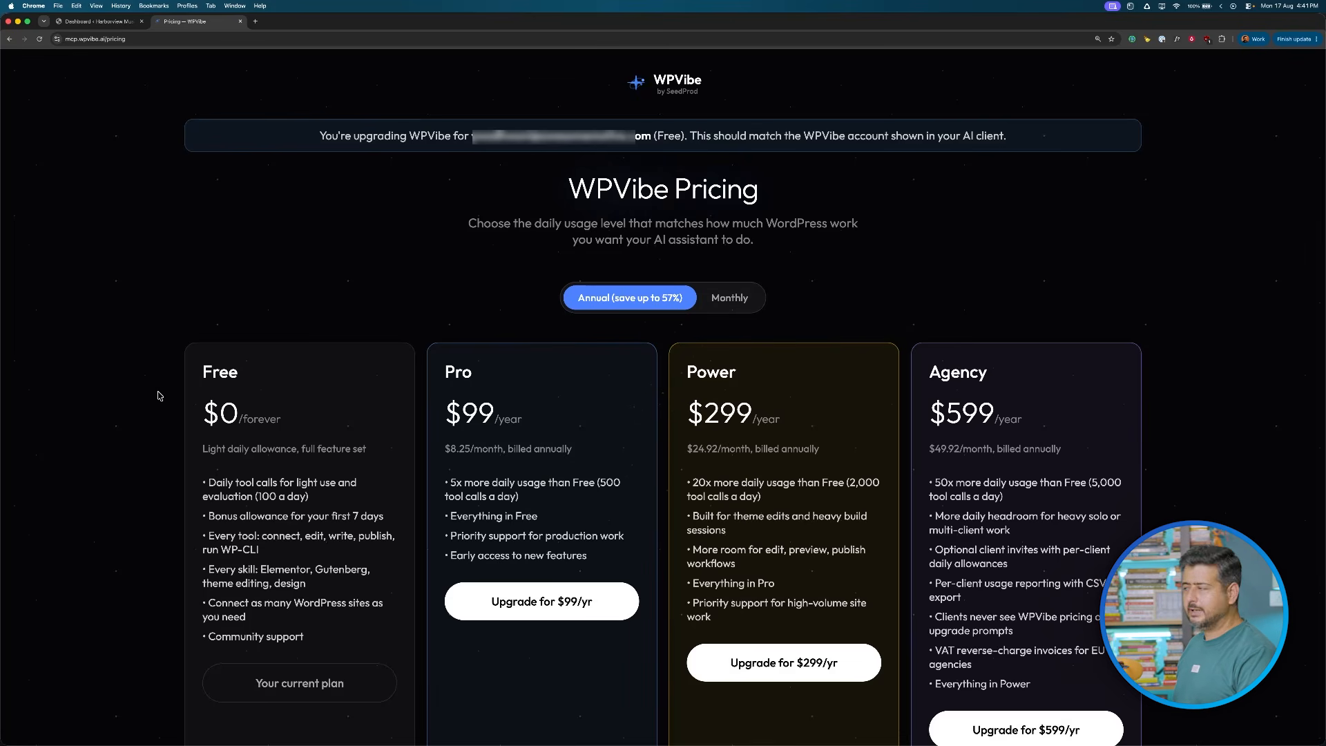
pyautogui.moveTo(208, 484); pyautogui.dragTo(305, 497)
pyautogui.click(329, 496)
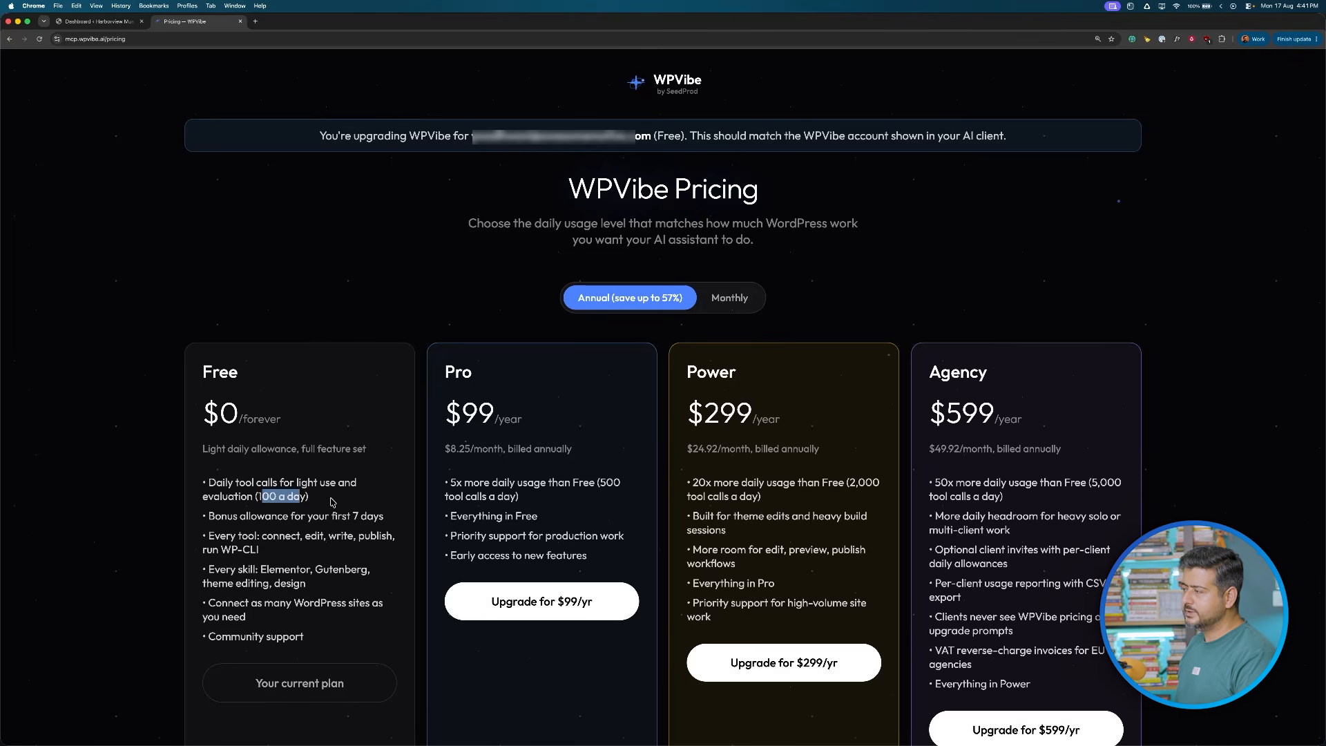
pyautogui.click(332, 502)
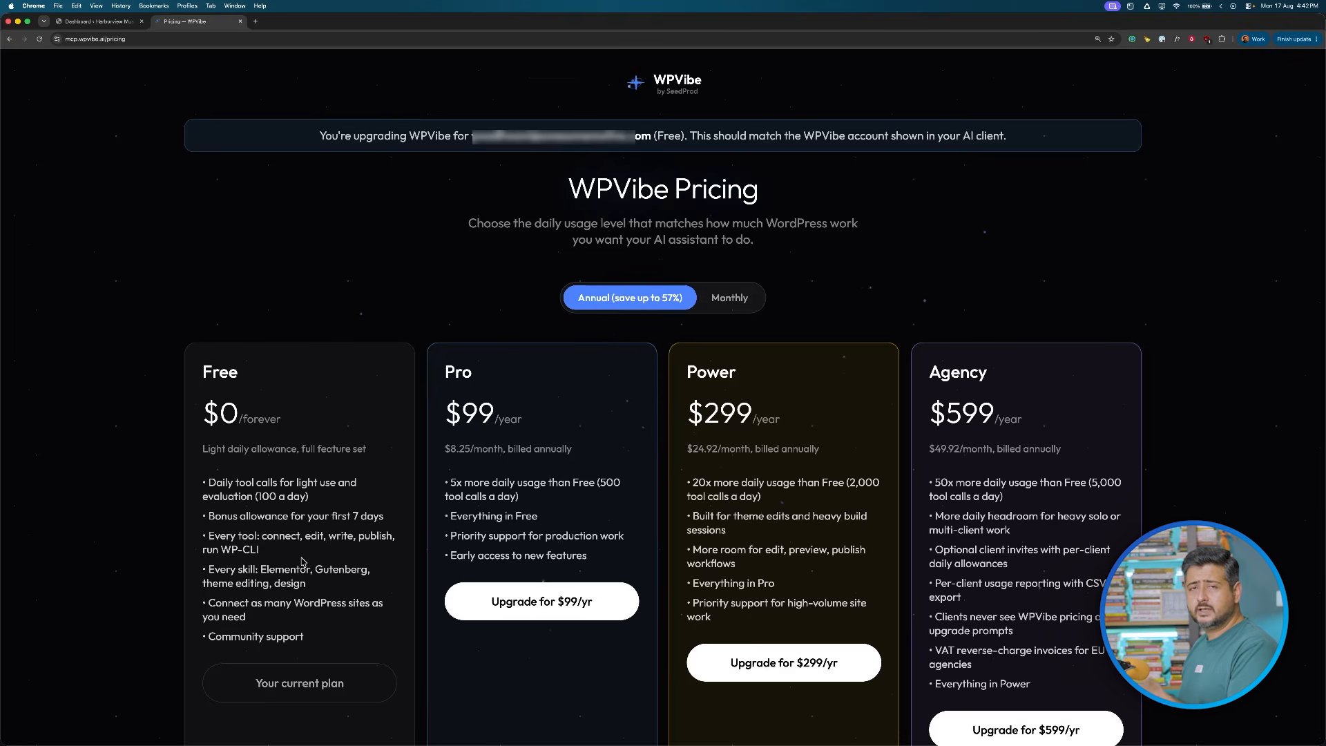
pyautogui.moveTo(238, 516); pyautogui.dragTo(384, 515)
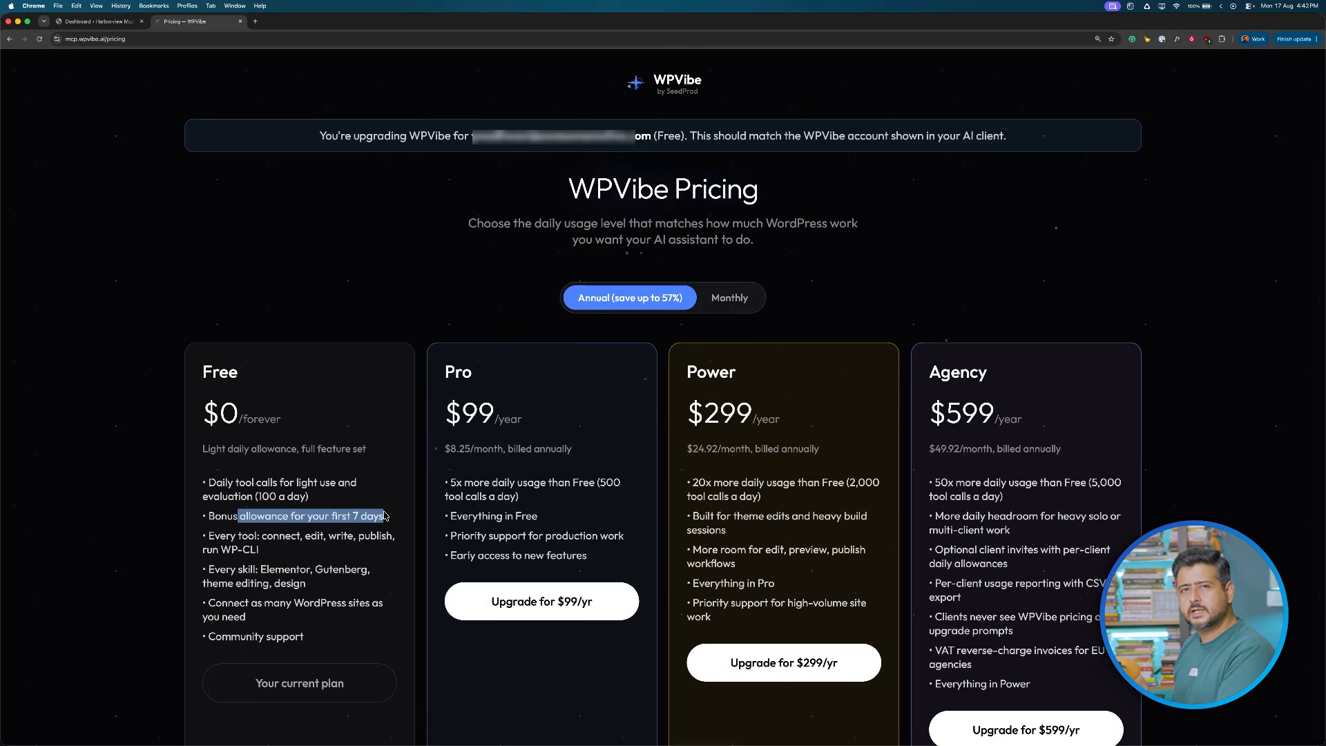
pyautogui.click(369, 589)
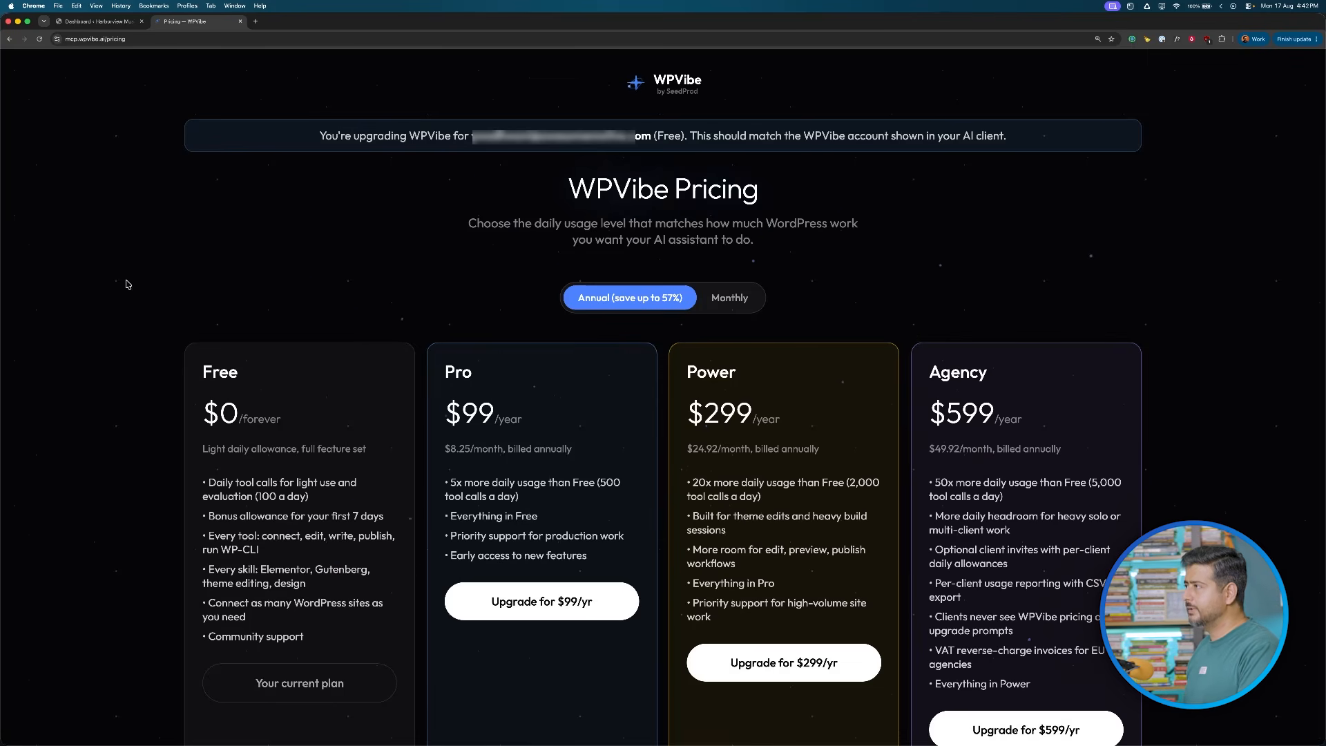
# Step: Go to the dashboard's Add Plugins page and search for 'wpvibe'
pyautogui.click(81, 22)
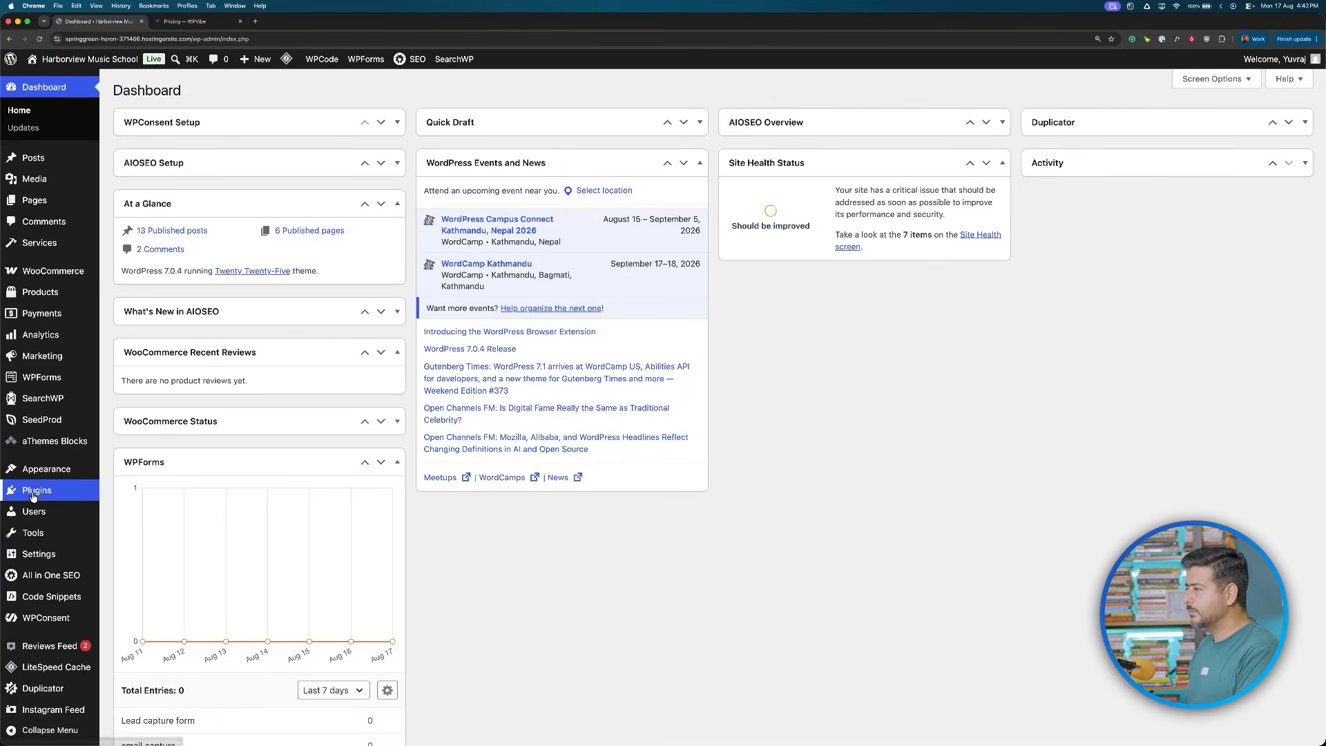
pyautogui.moveTo(83, 492)
pyautogui.click(147, 509)
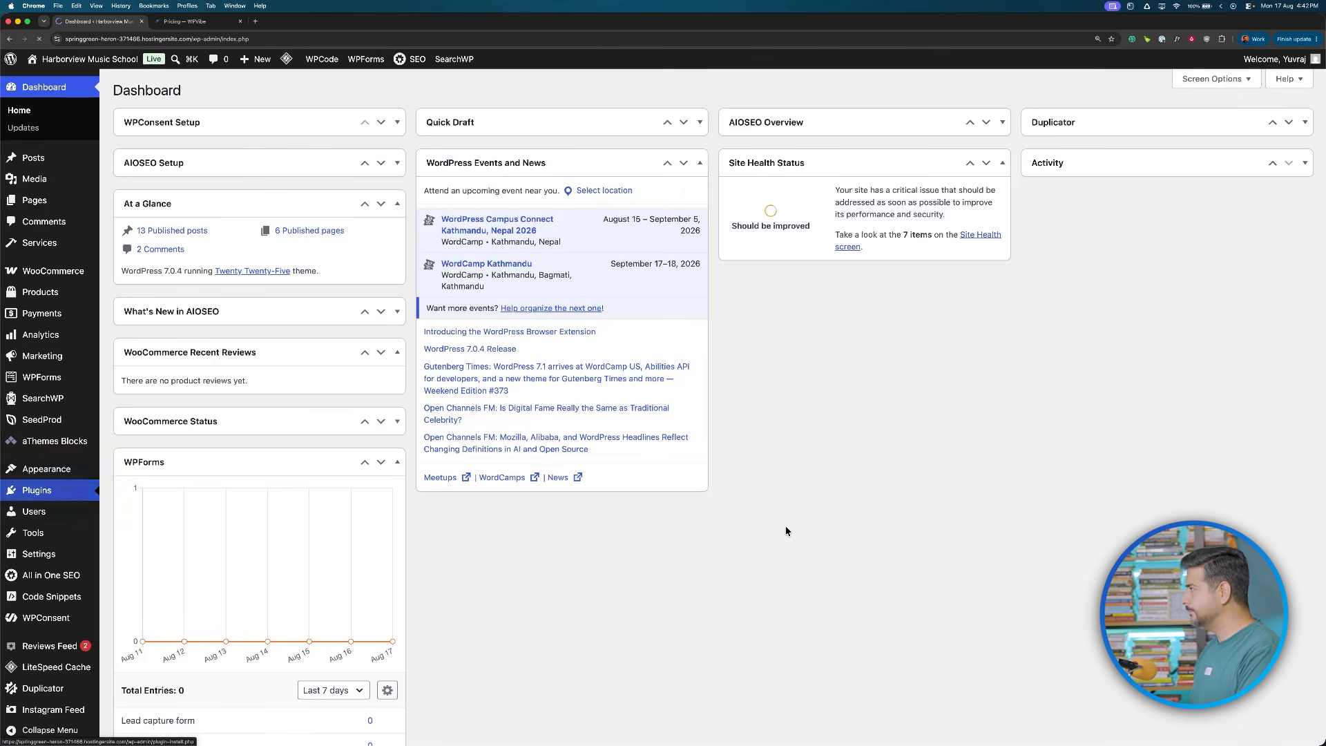
pyautogui.click(1093, 154)
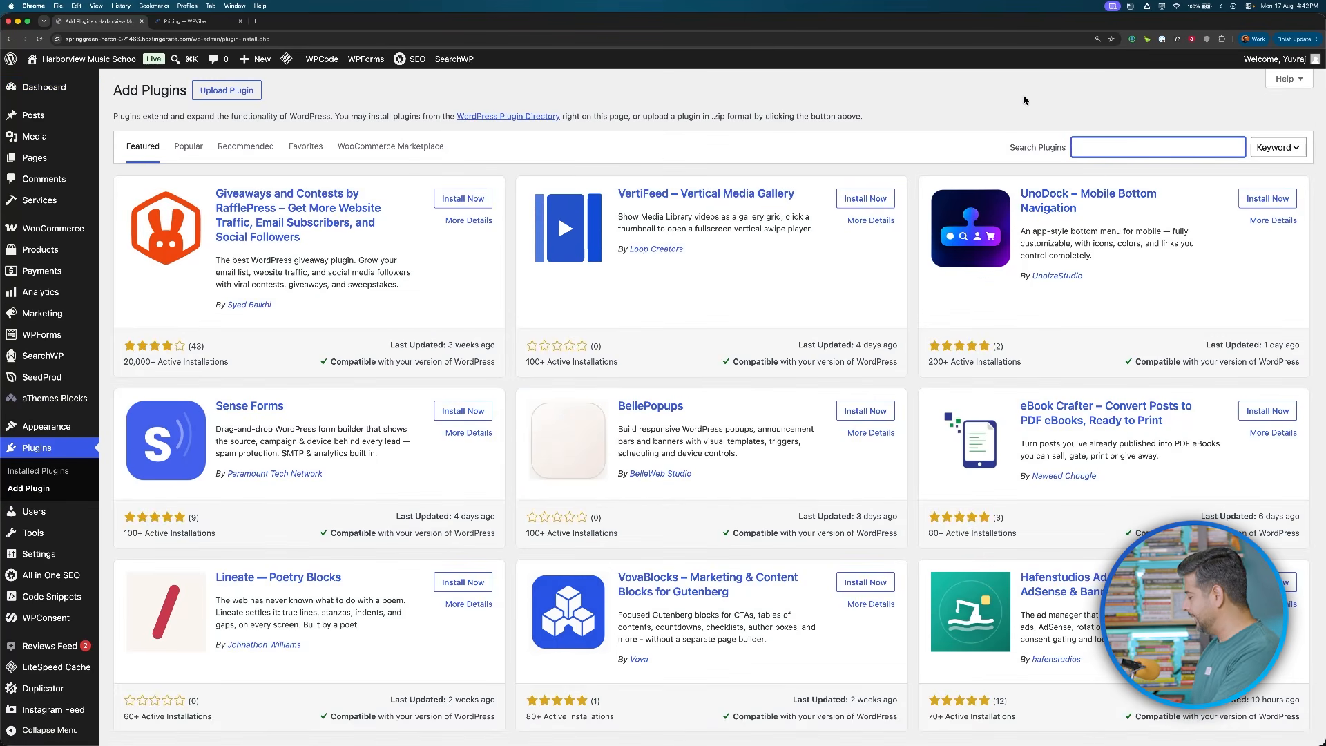
pyautogui.write('wpviob')
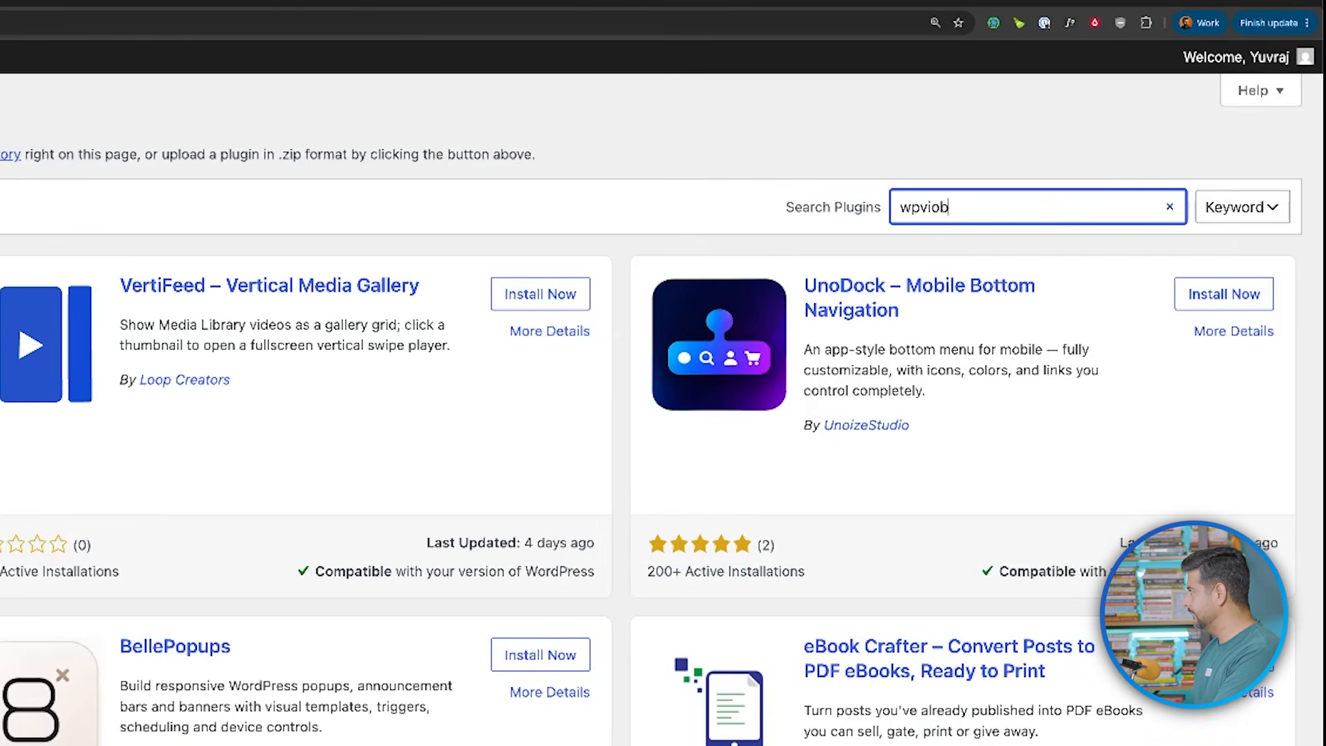
pyautogui.press('BackSpace')
pyautogui.press('BackSpace')
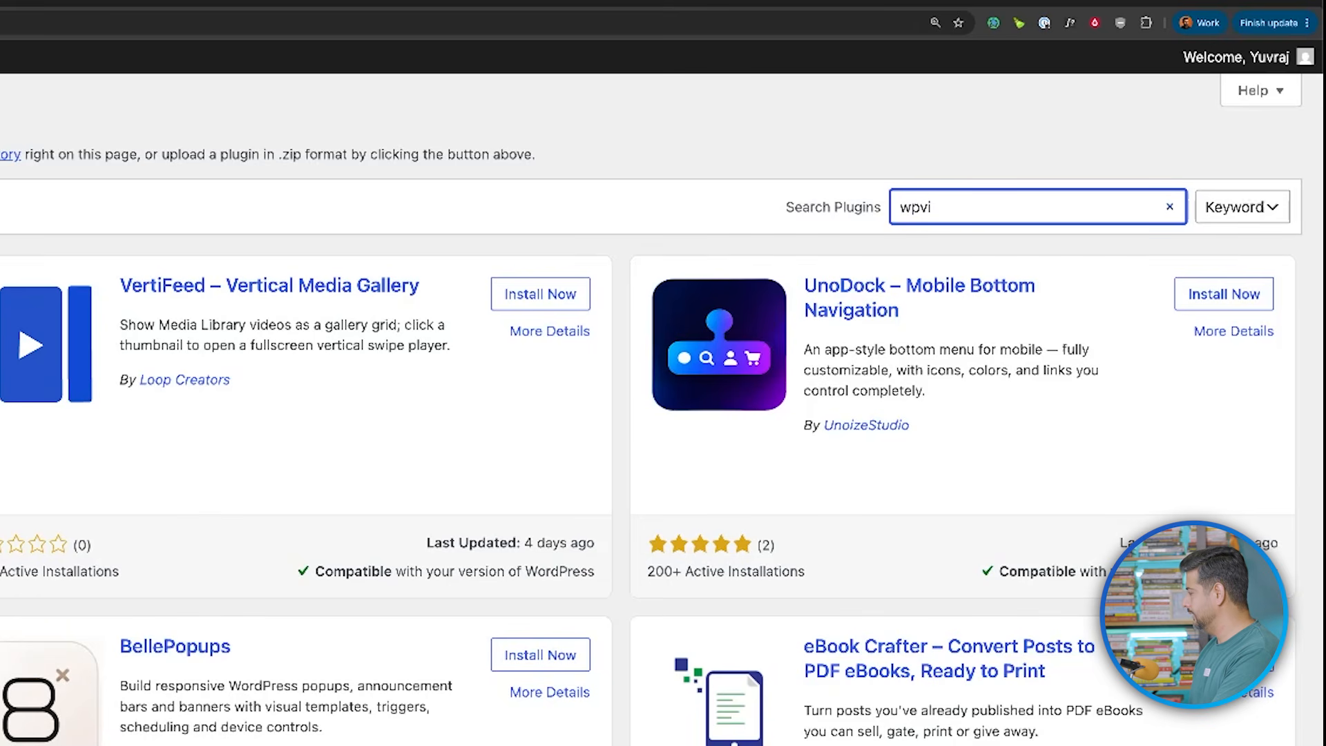
pyautogui.write('be')
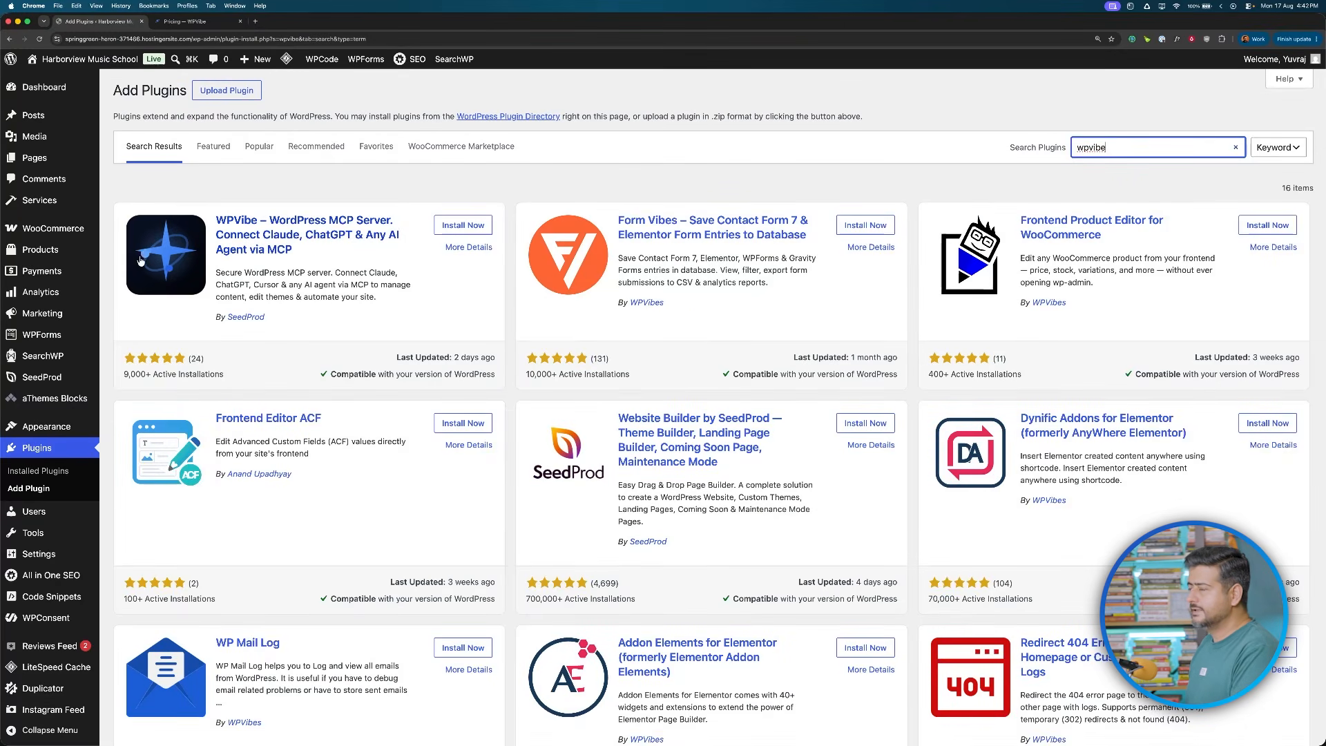
# Step: Install and activate the WPVibe – WordPress MCP Server plugin
pyautogui.click(172, 23)
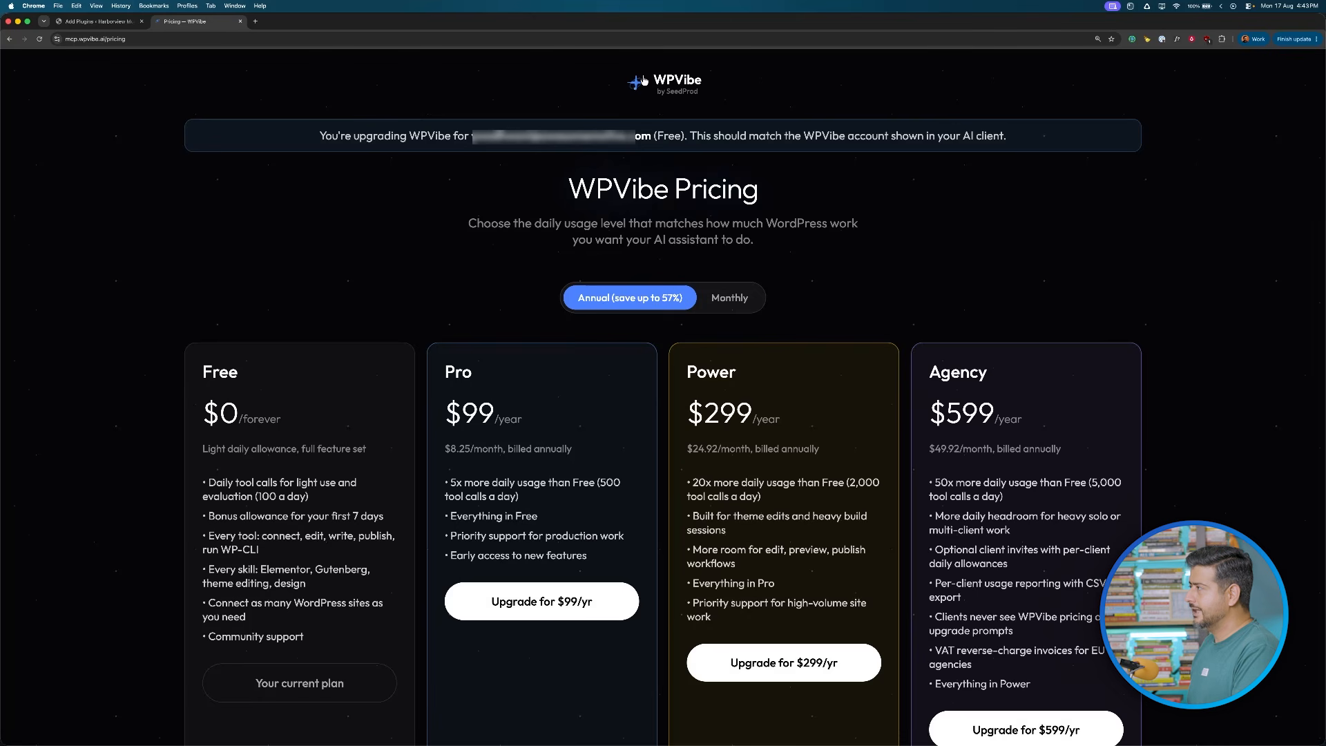
pyautogui.click(68, 22)
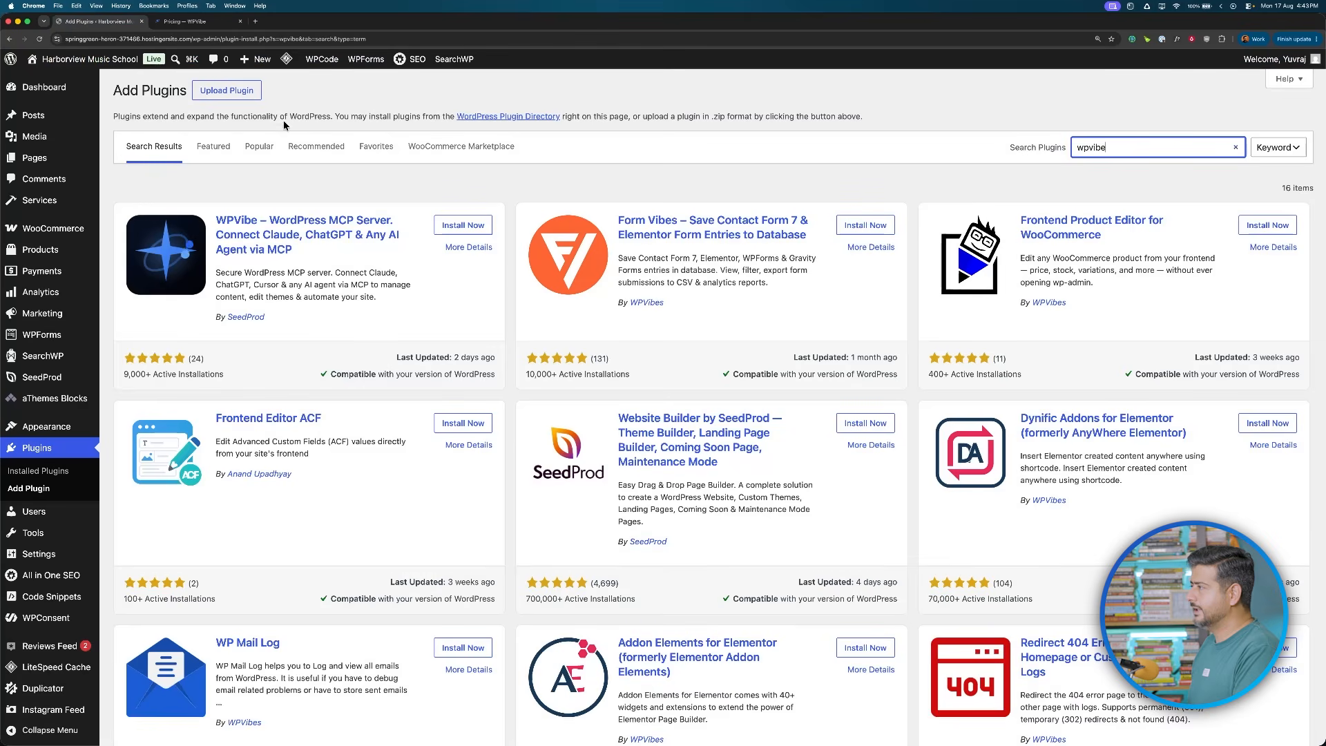
pyautogui.click(461, 225)
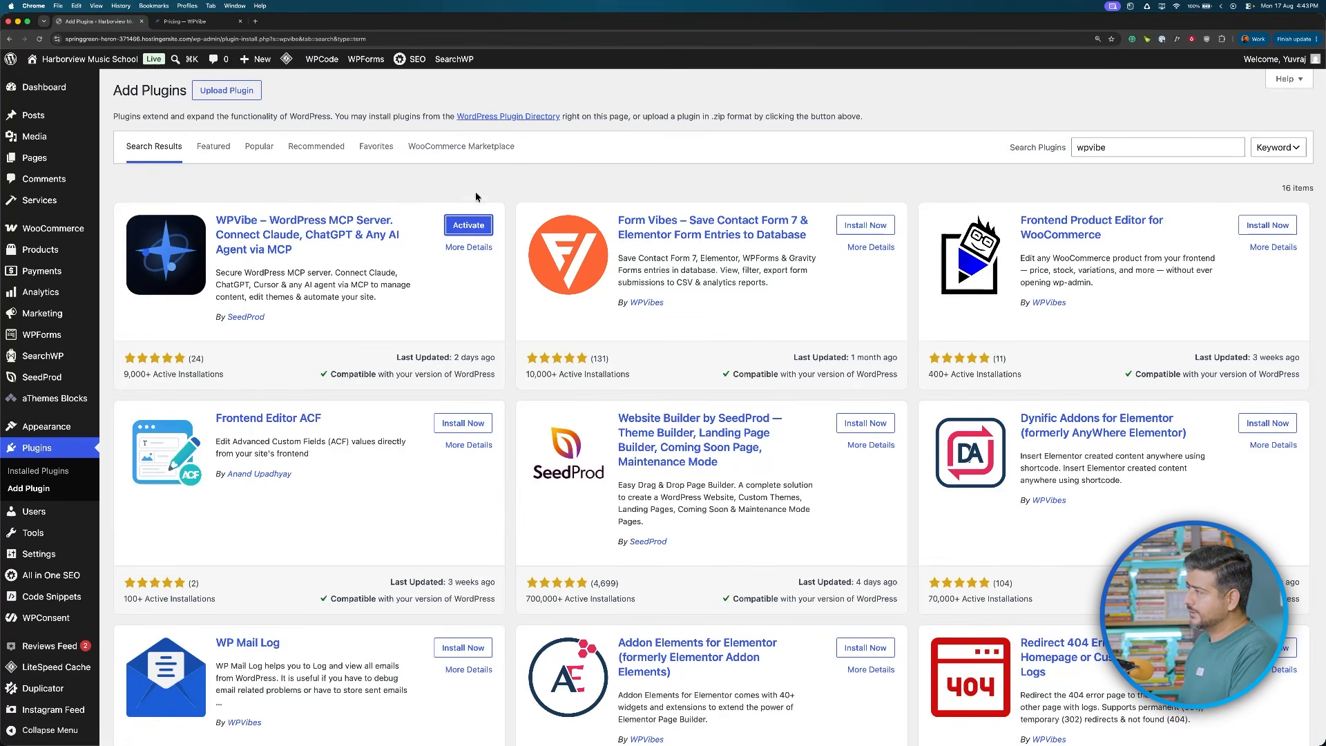
pyautogui.click(469, 226)
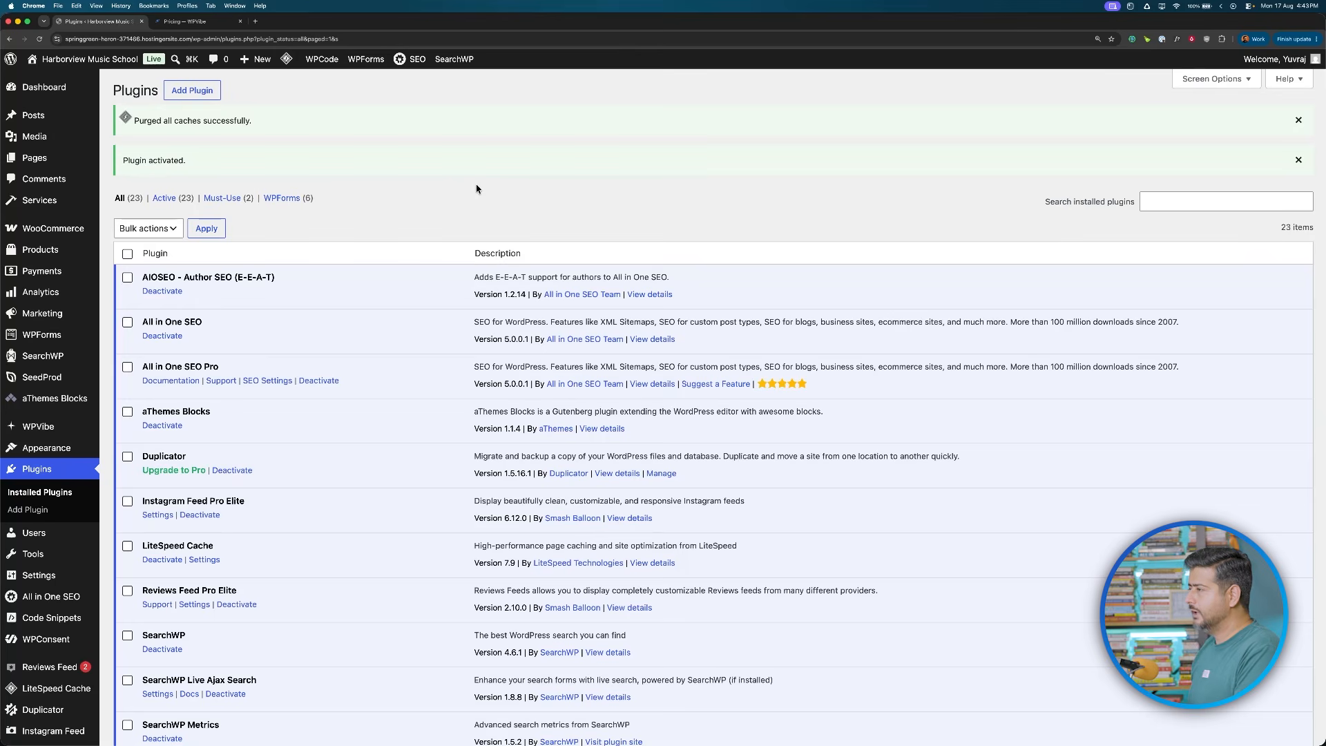
# Step: Open the WPVibe entry in the admin sidebar to see the MCP server URL and setup steps
pyautogui.moveTo(76, 426)
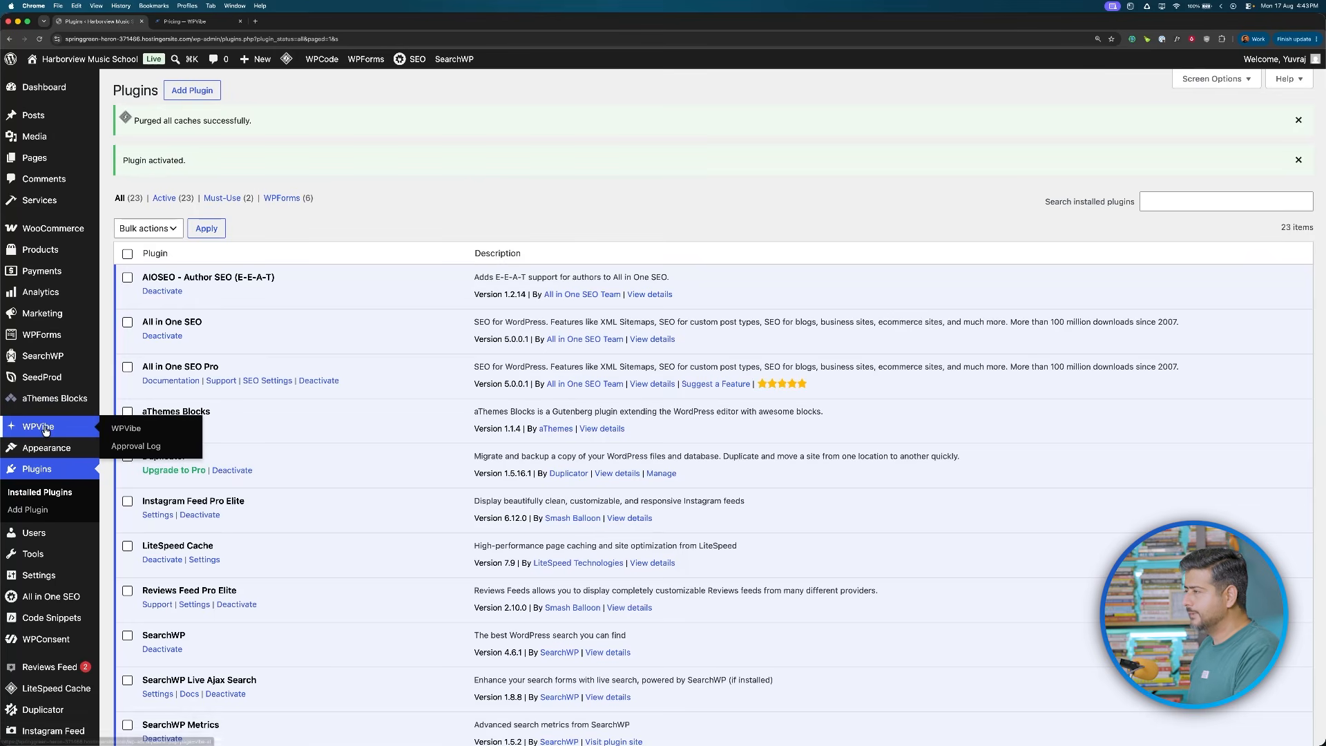
pyautogui.click(126, 429)
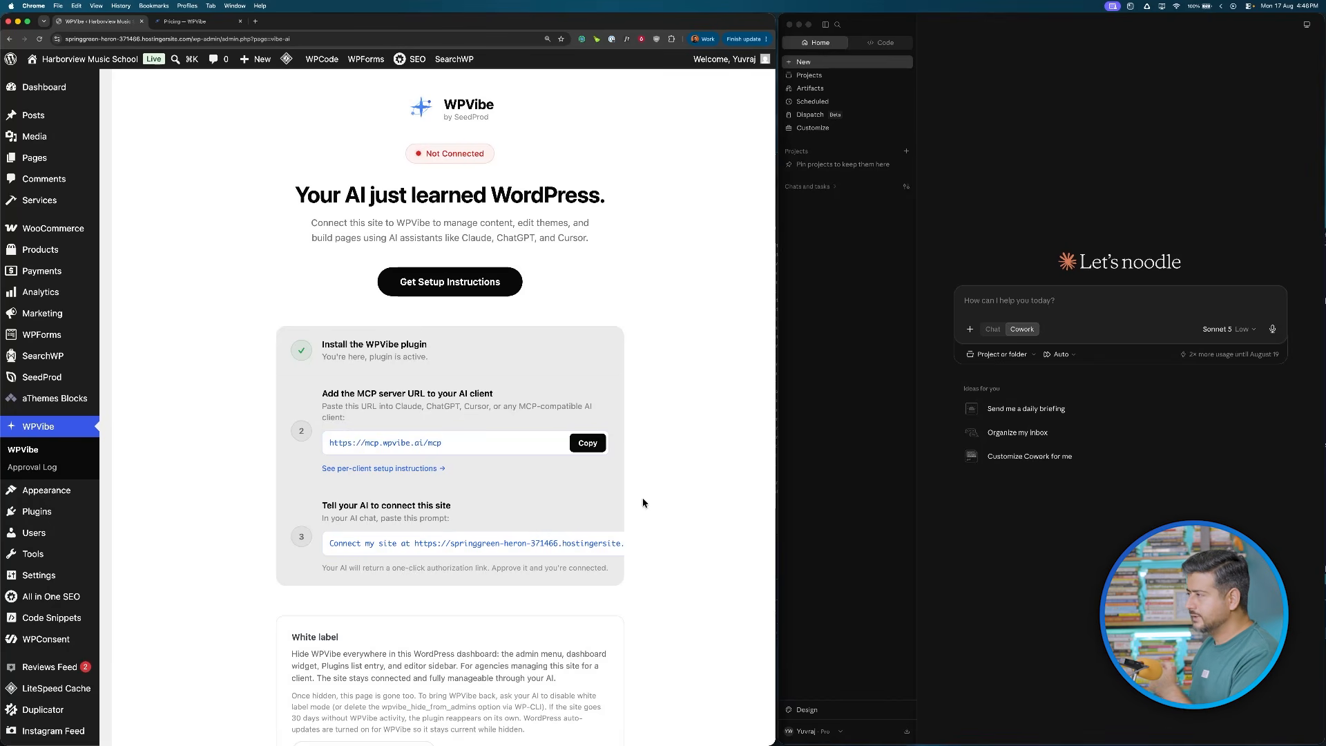
# Step: Copy the WPVibe MCP server URL from the setup page
pyautogui.moveTo(320, 394); pyautogui.dragTo(497, 402)
pyautogui.click(585, 451)
pyautogui.click(588, 444)
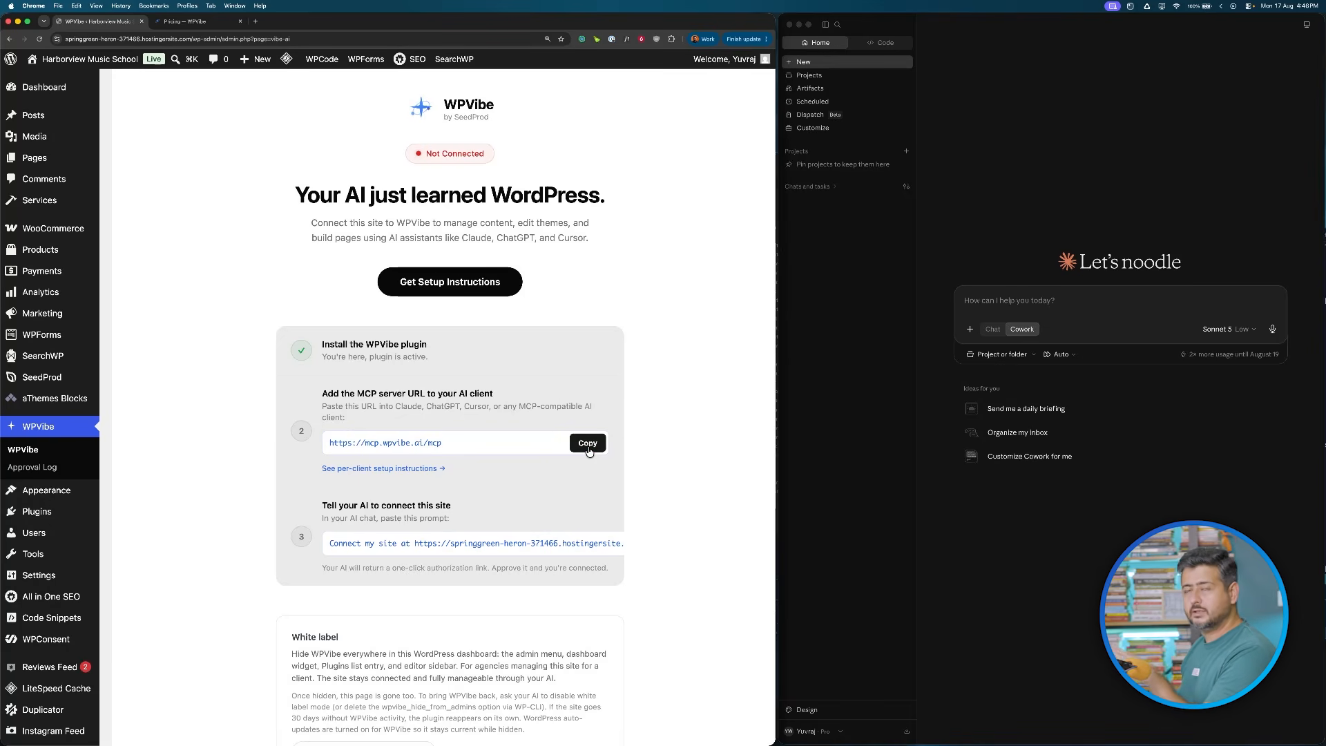
# Step: In Claude's Settings > Connectors, open the Add custom connector form
pyautogui.click(1121, 548)
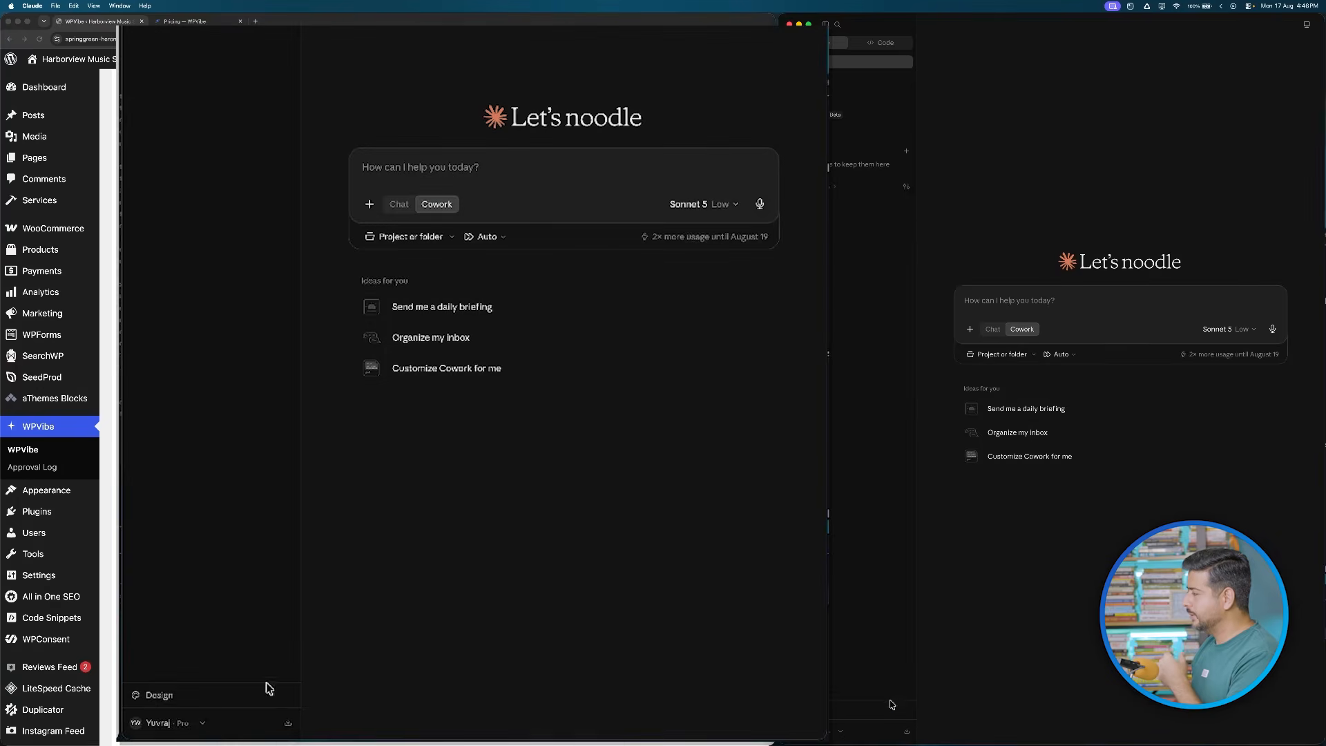
pyautogui.click(192, 722)
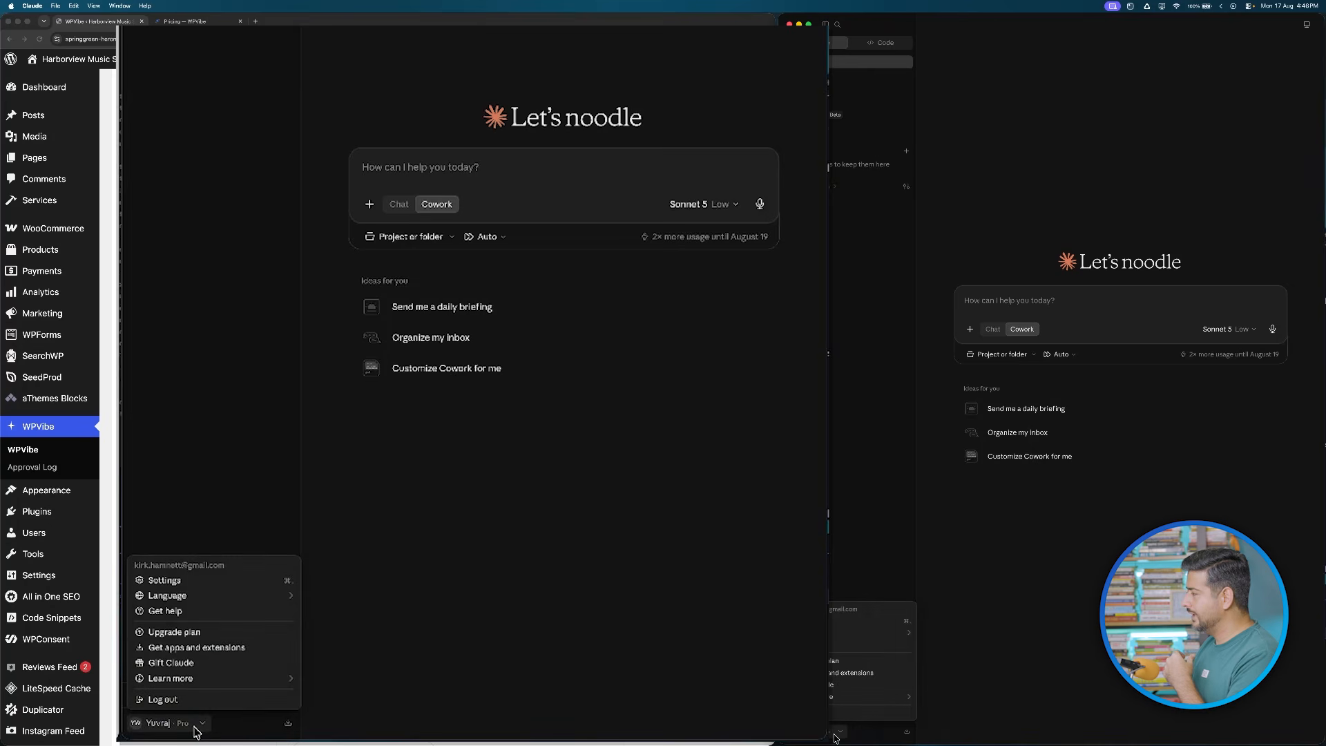
pyautogui.click(173, 585)
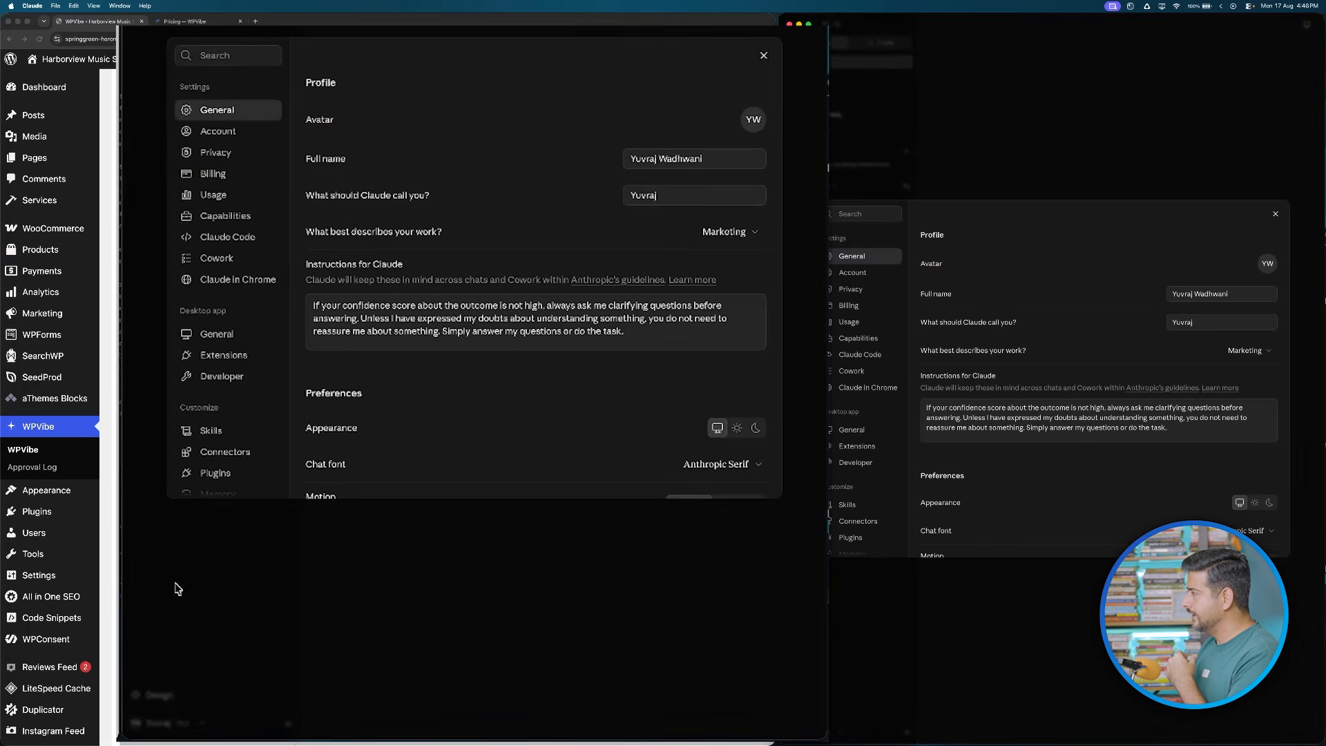
pyautogui.click(210, 458)
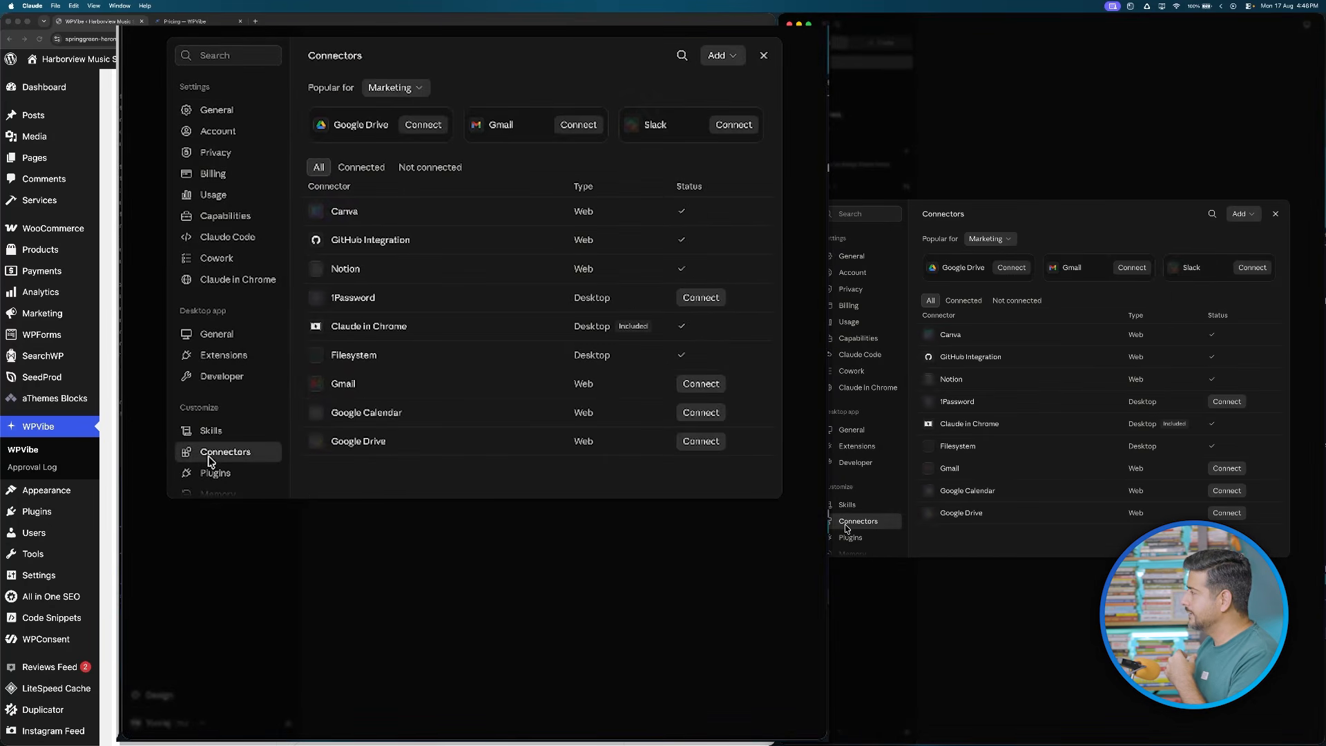
pyautogui.click(722, 61)
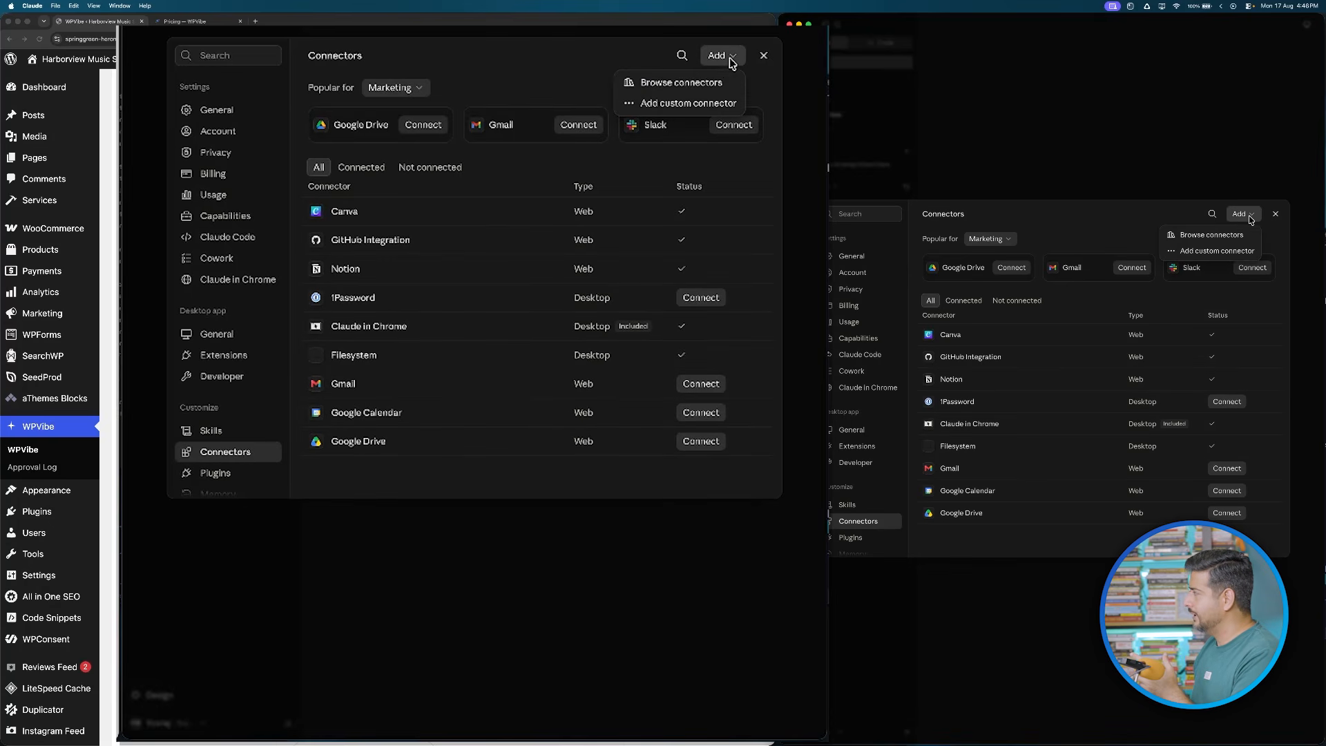
pyautogui.click(668, 105)
pyautogui.click(391, 166)
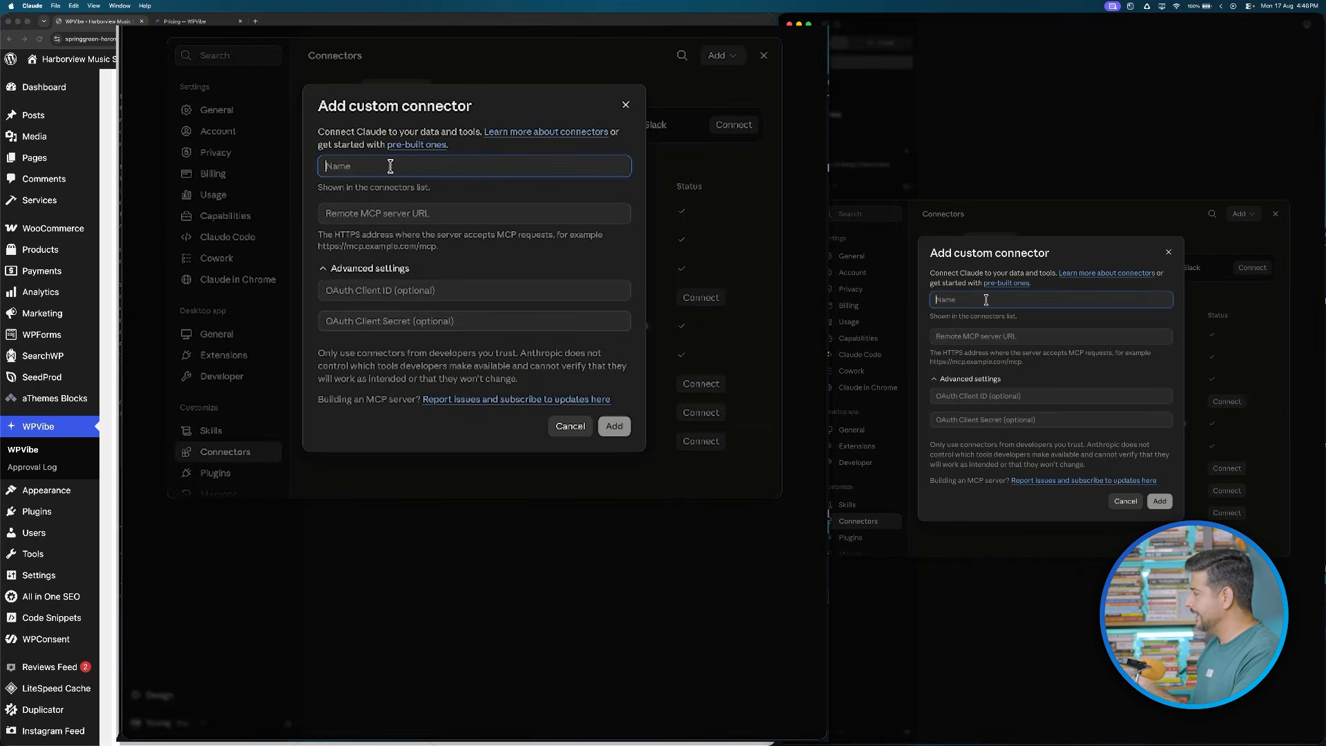
pyautogui.write('WpBi')
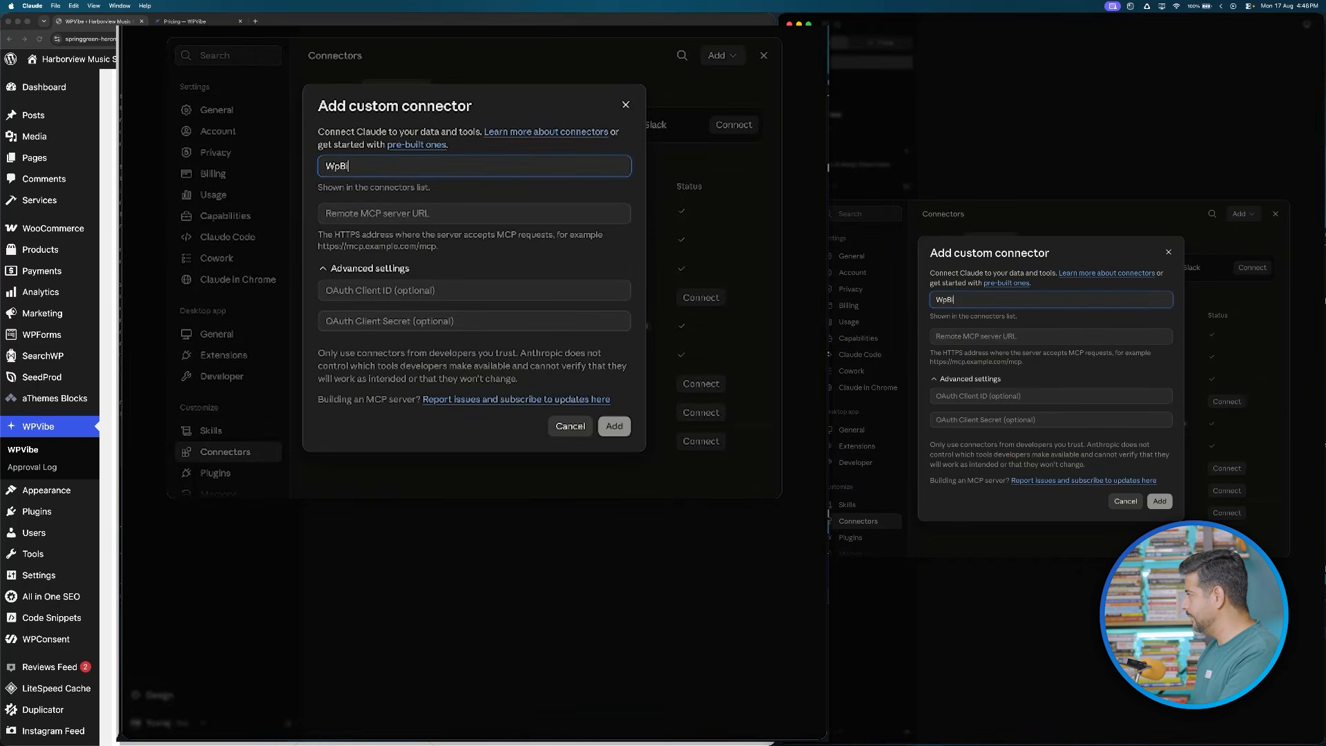
pyautogui.write('P')
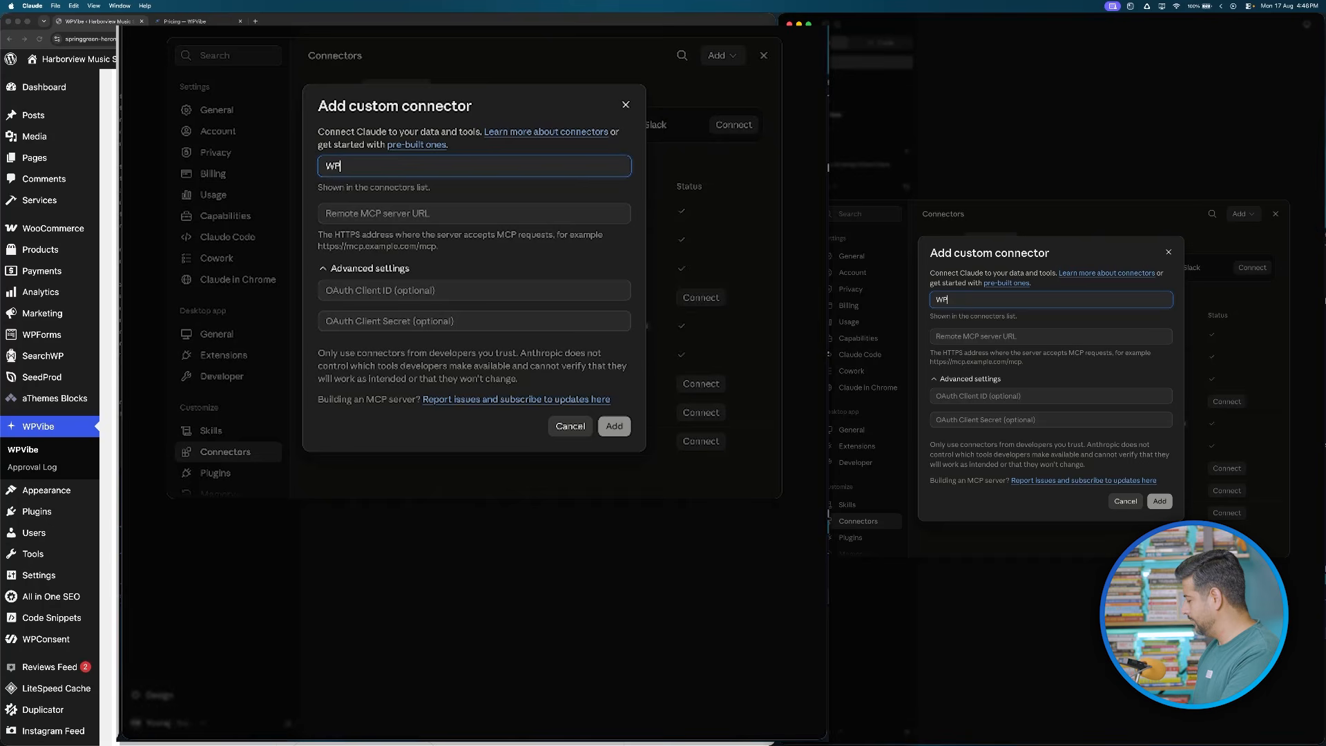
pyautogui.write('Vibbe')
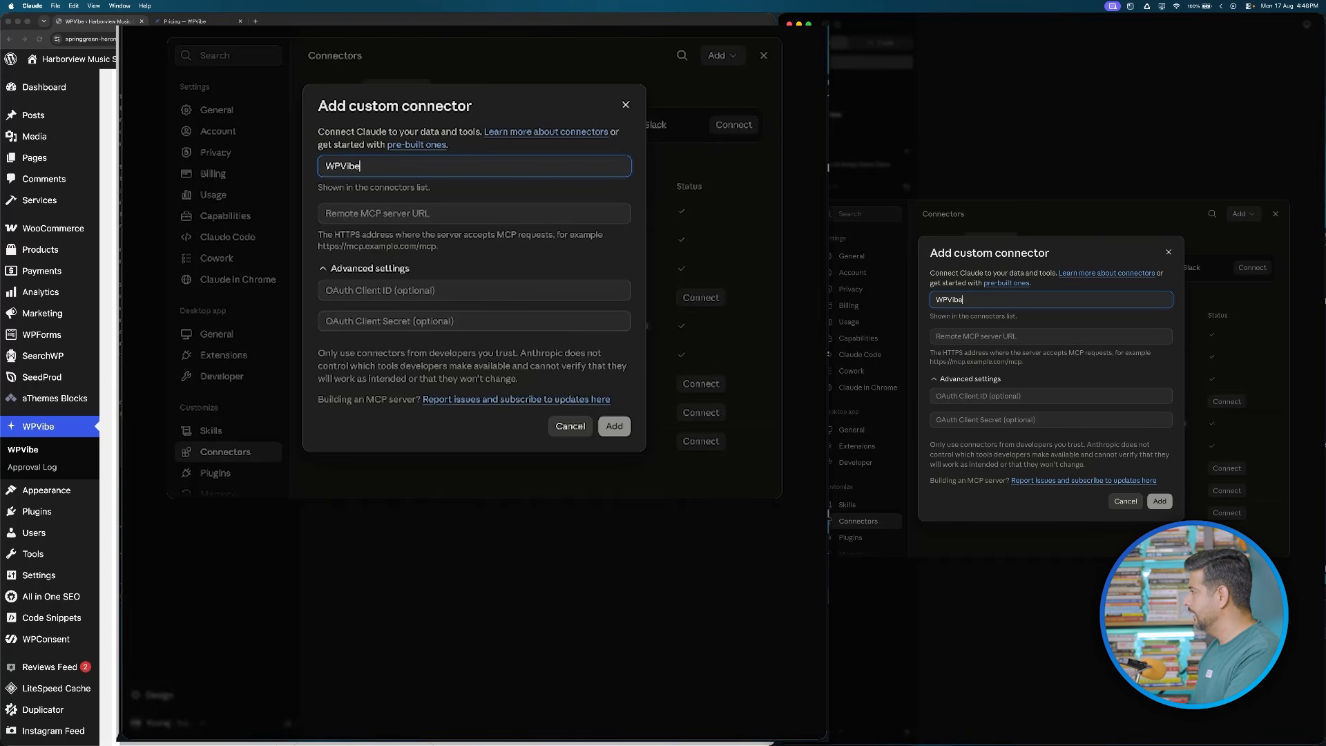
pyautogui.click(414, 214)
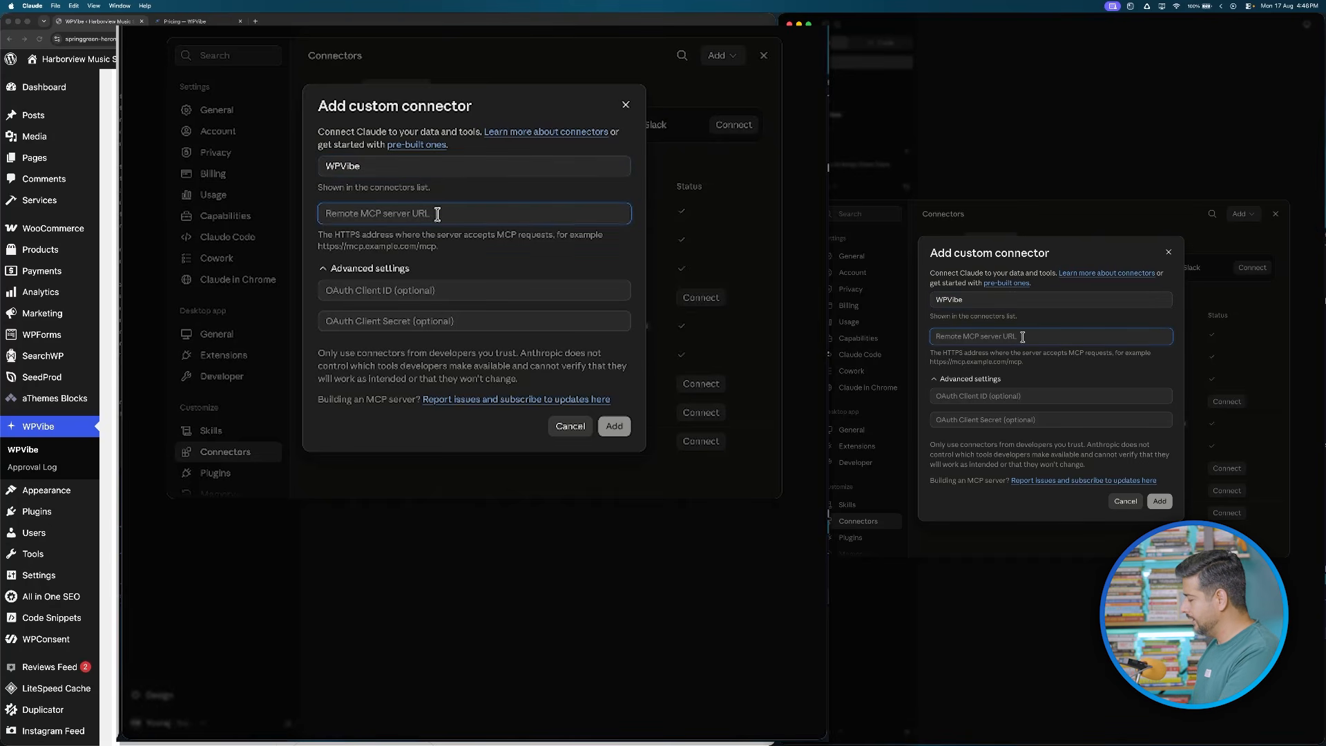
pyautogui.write('https://mcp.wpvibe.ai/mcp')
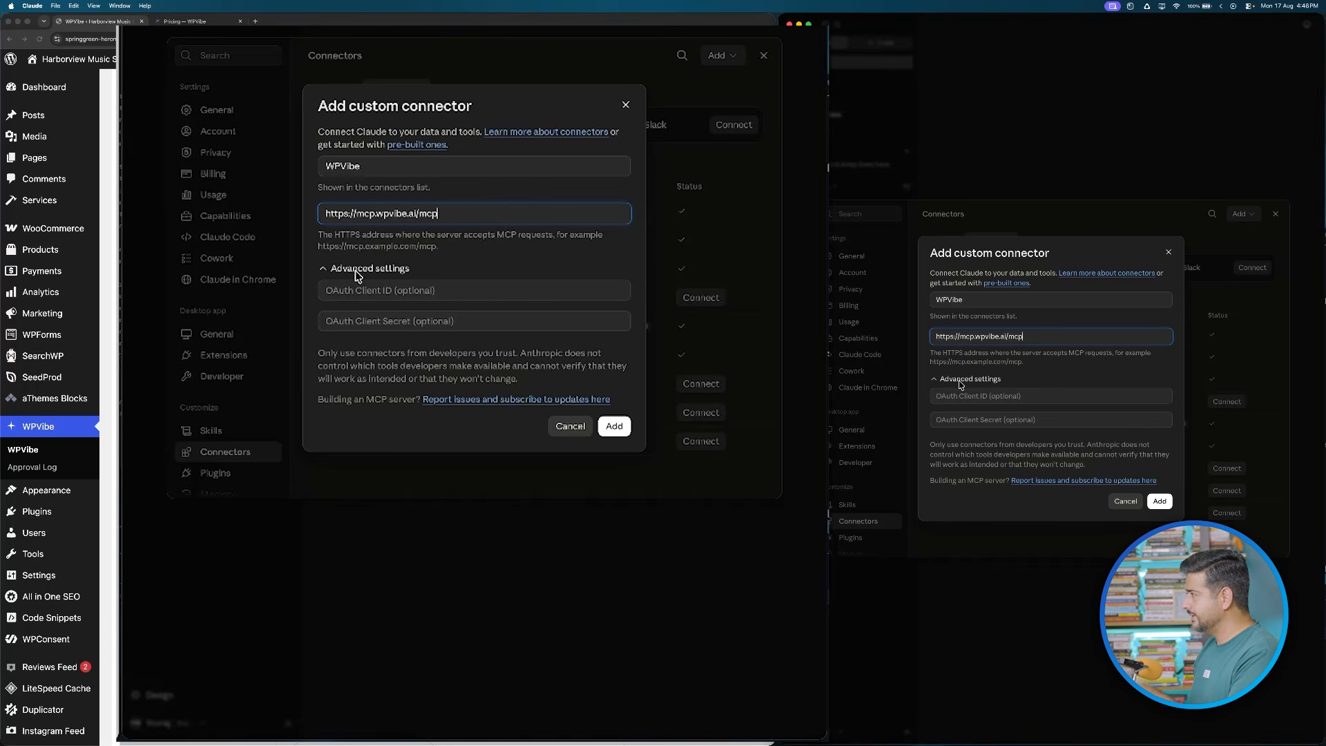
pyautogui.click(327, 270)
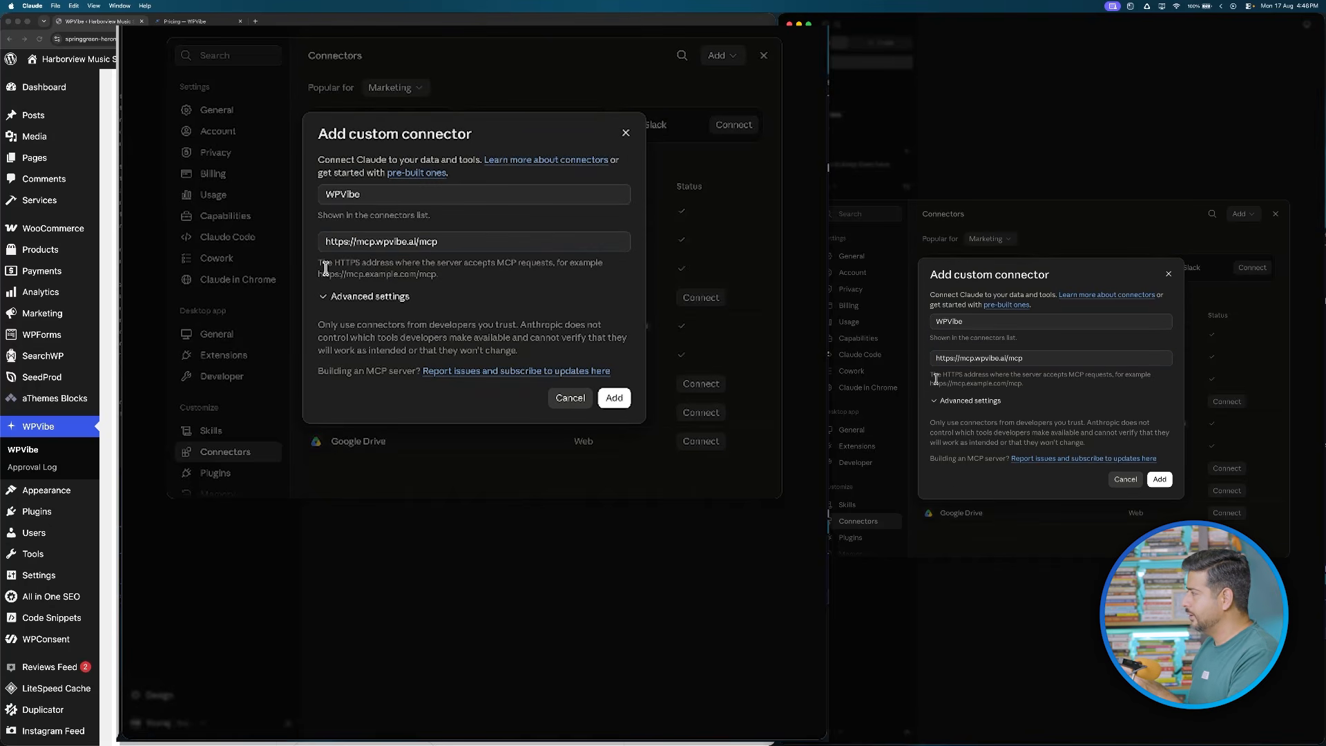
pyautogui.click(621, 406)
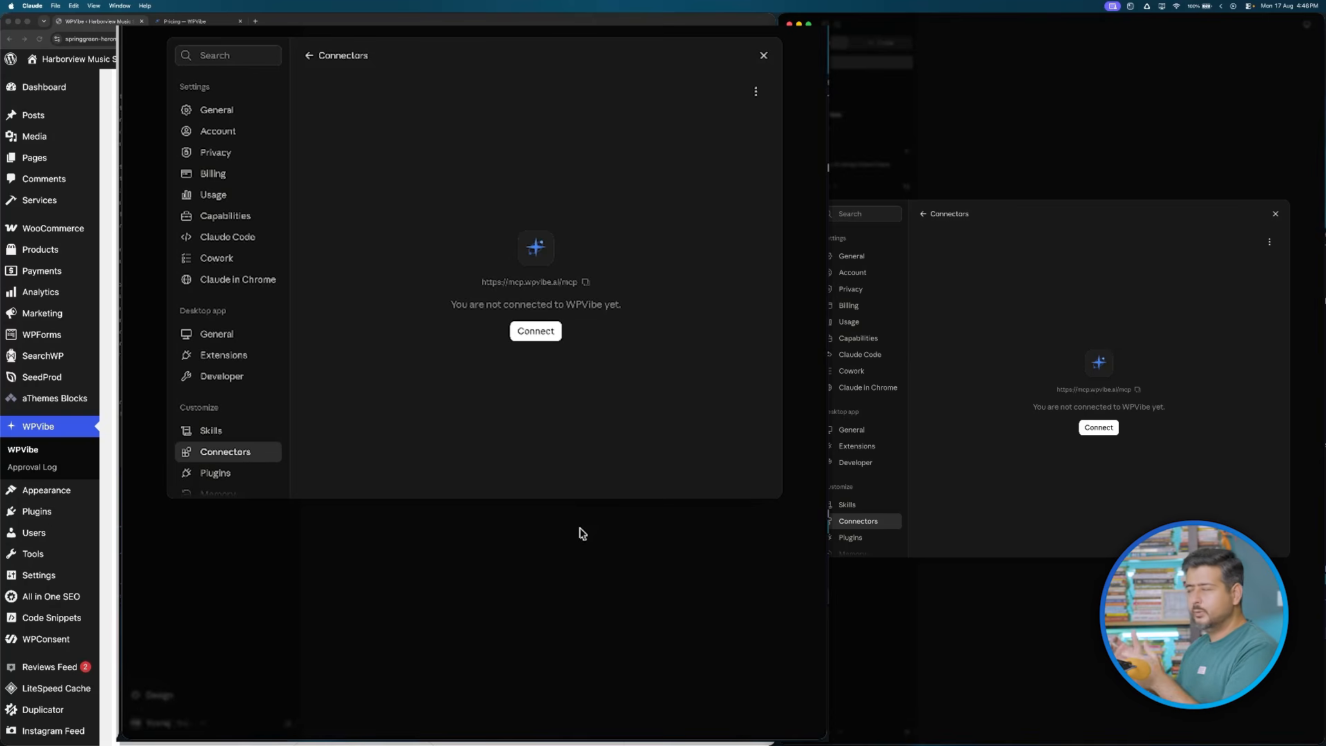
# Step: Connect the WPVibe connector to launch the WPVibe sign-in page in the browser
pyautogui.click(1099, 432)
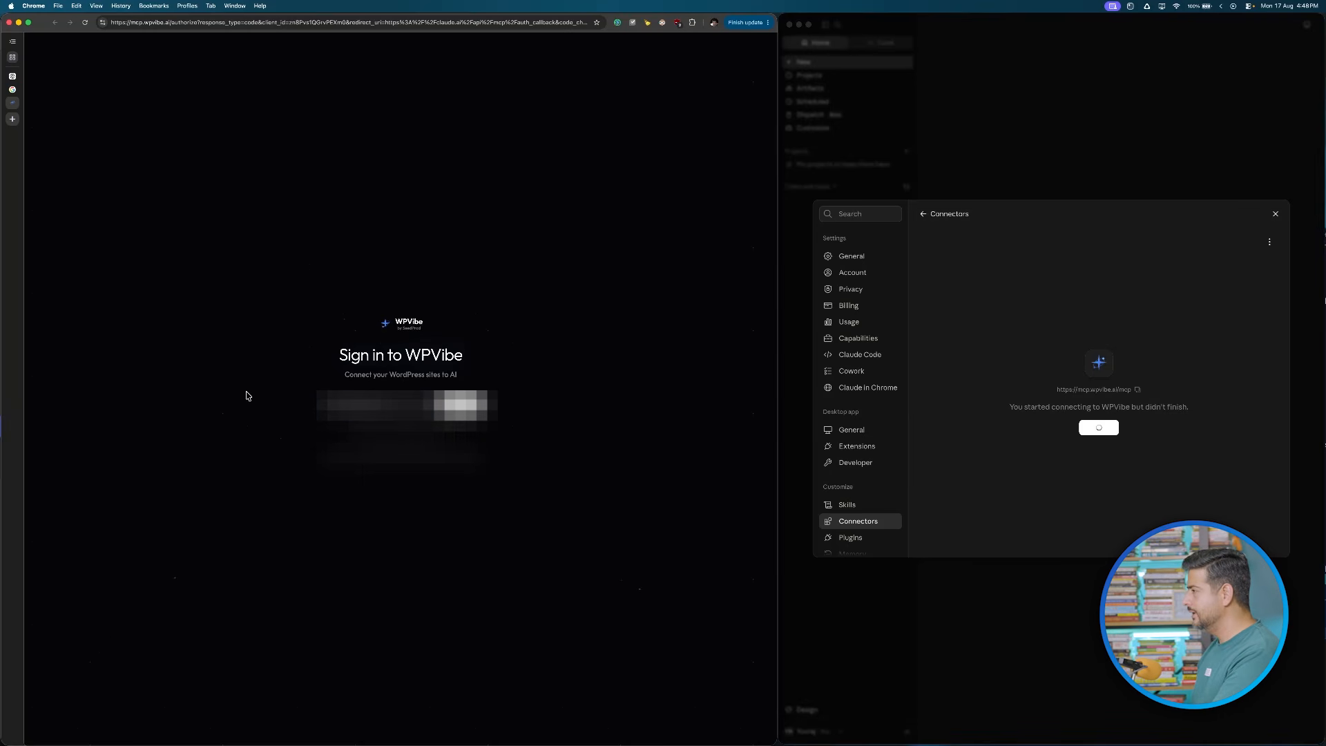
# Step: Sign in to WPVibe with the account e-mail and emailed 6-digit code, then return to Claude
pyautogui.write('y')
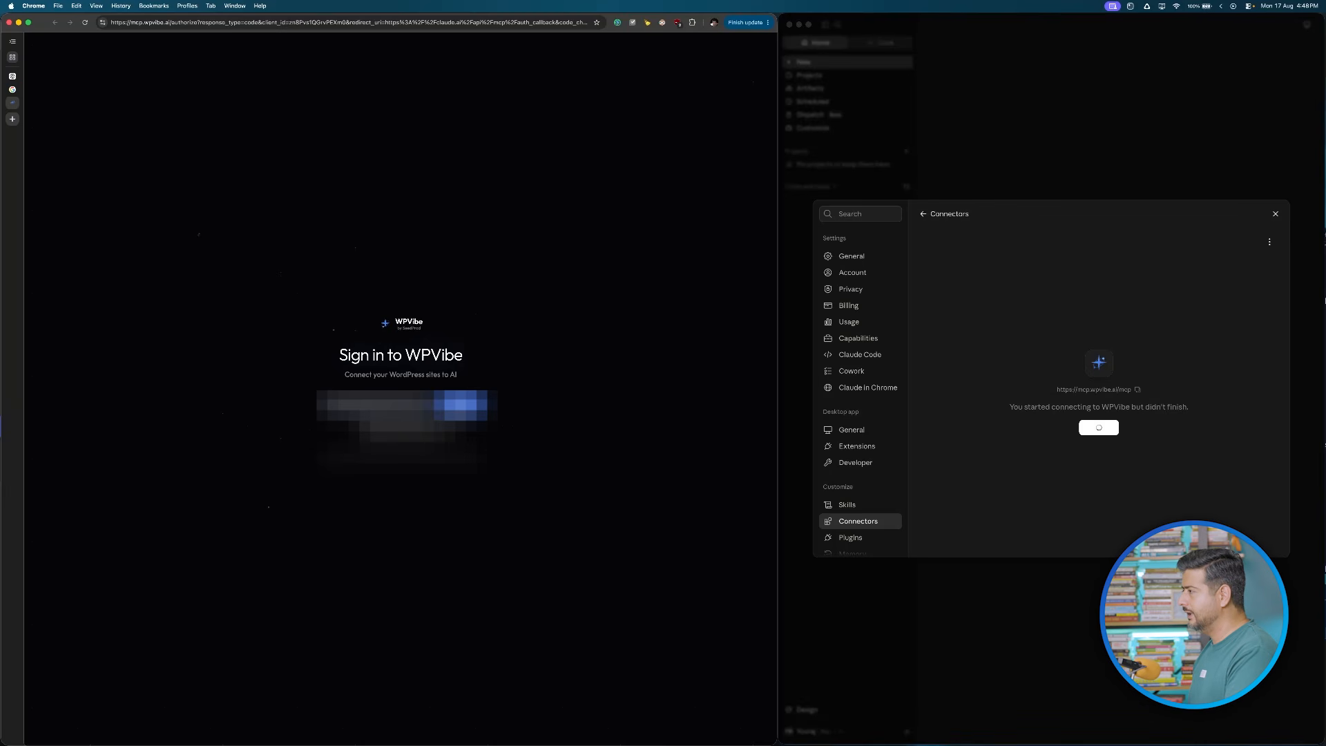
pyautogui.click(459, 406)
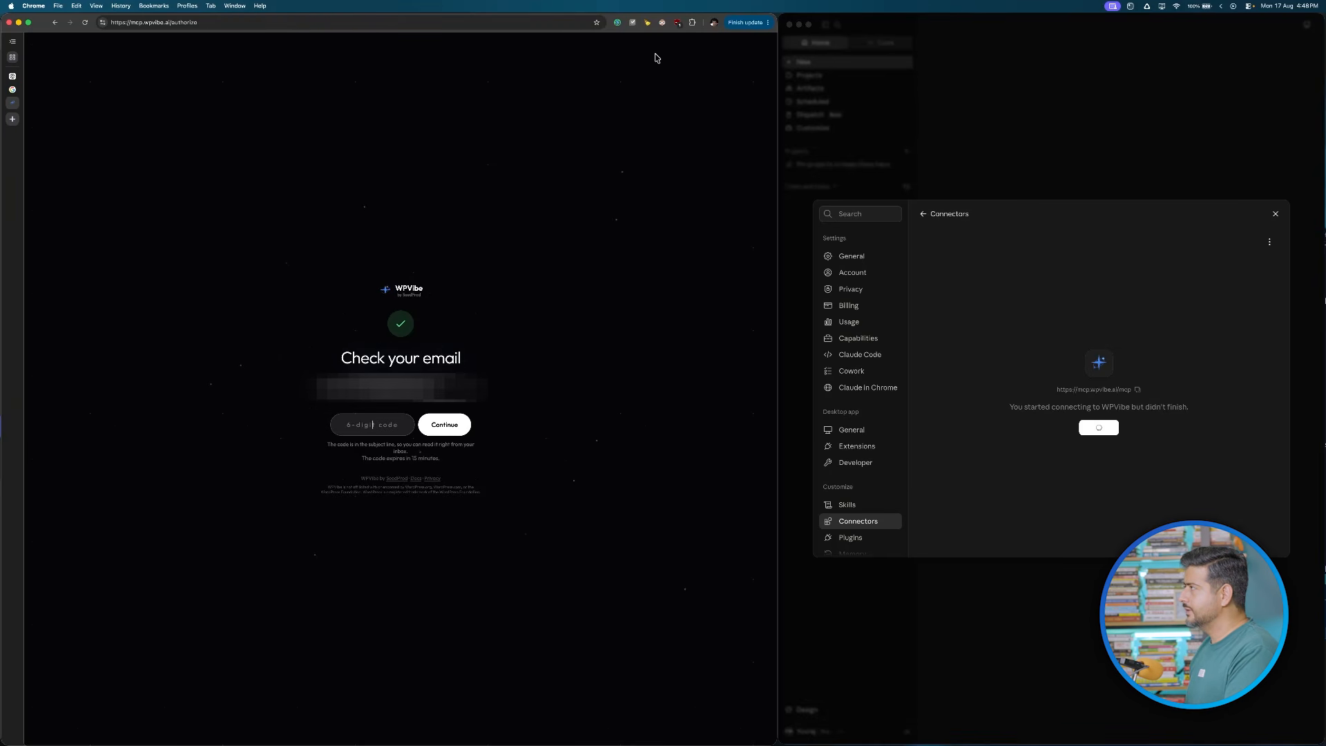
pyautogui.click(19, 23)
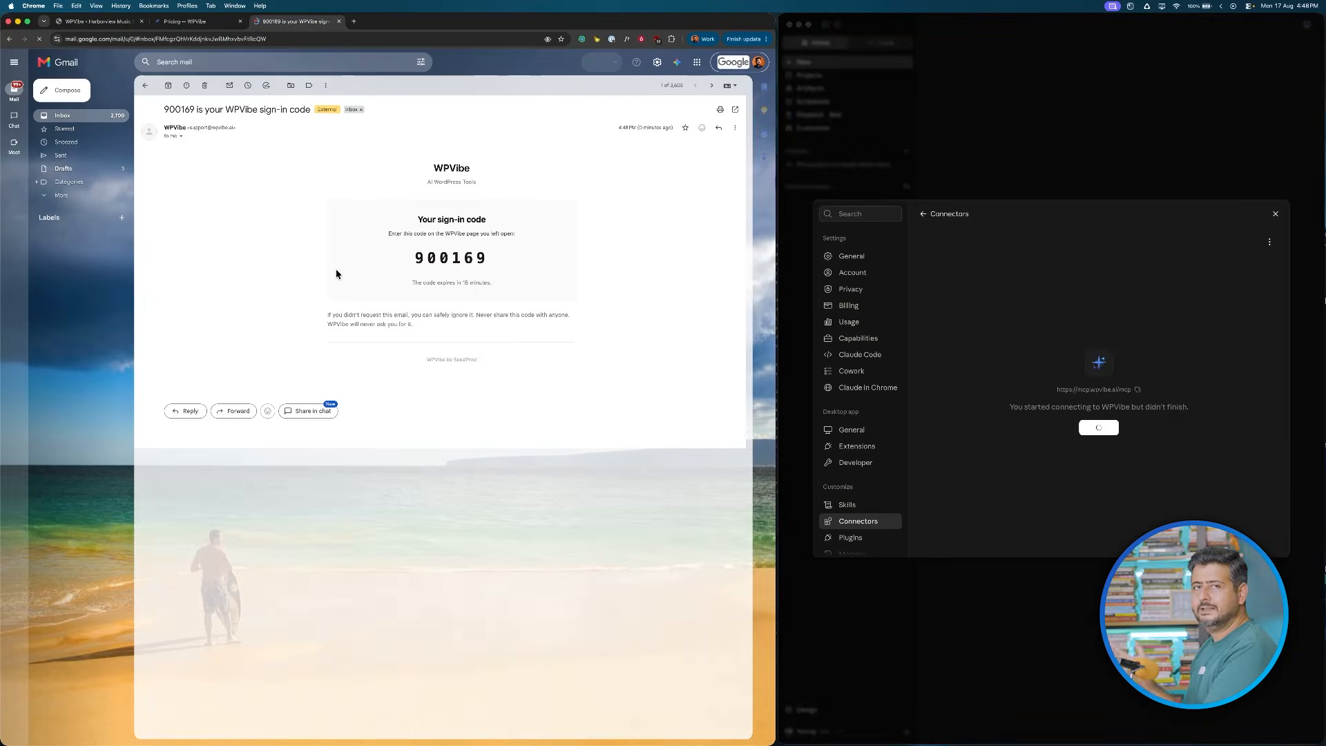
pyautogui.moveTo(414, 260); pyautogui.dragTo(490, 261)
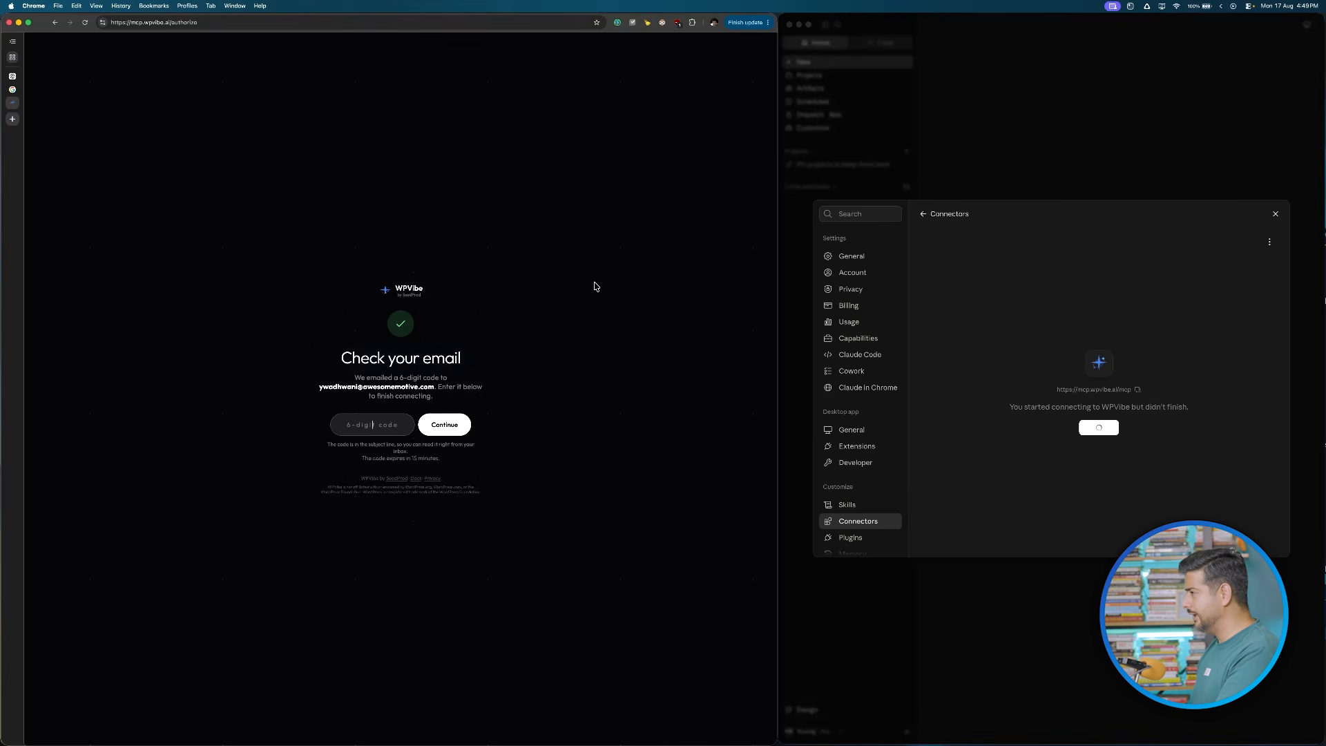
pyautogui.click(445, 424)
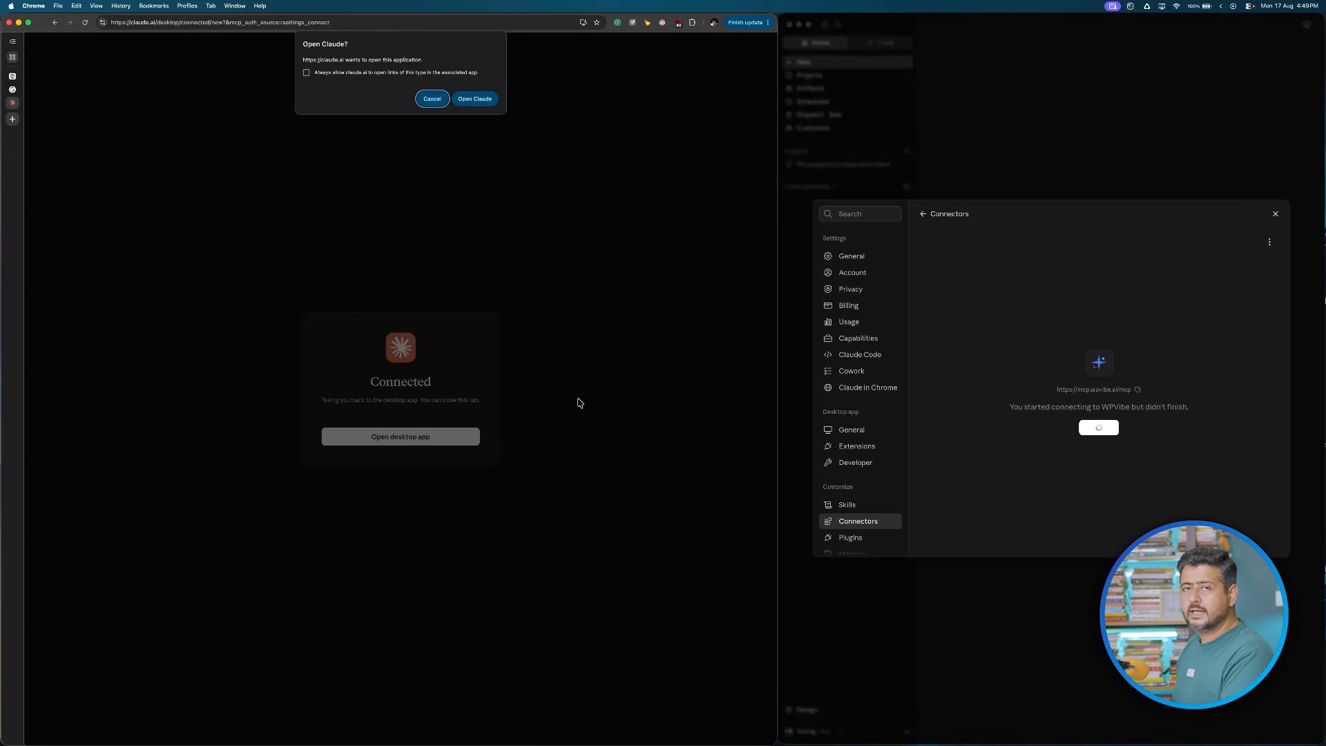
pyautogui.click(475, 101)
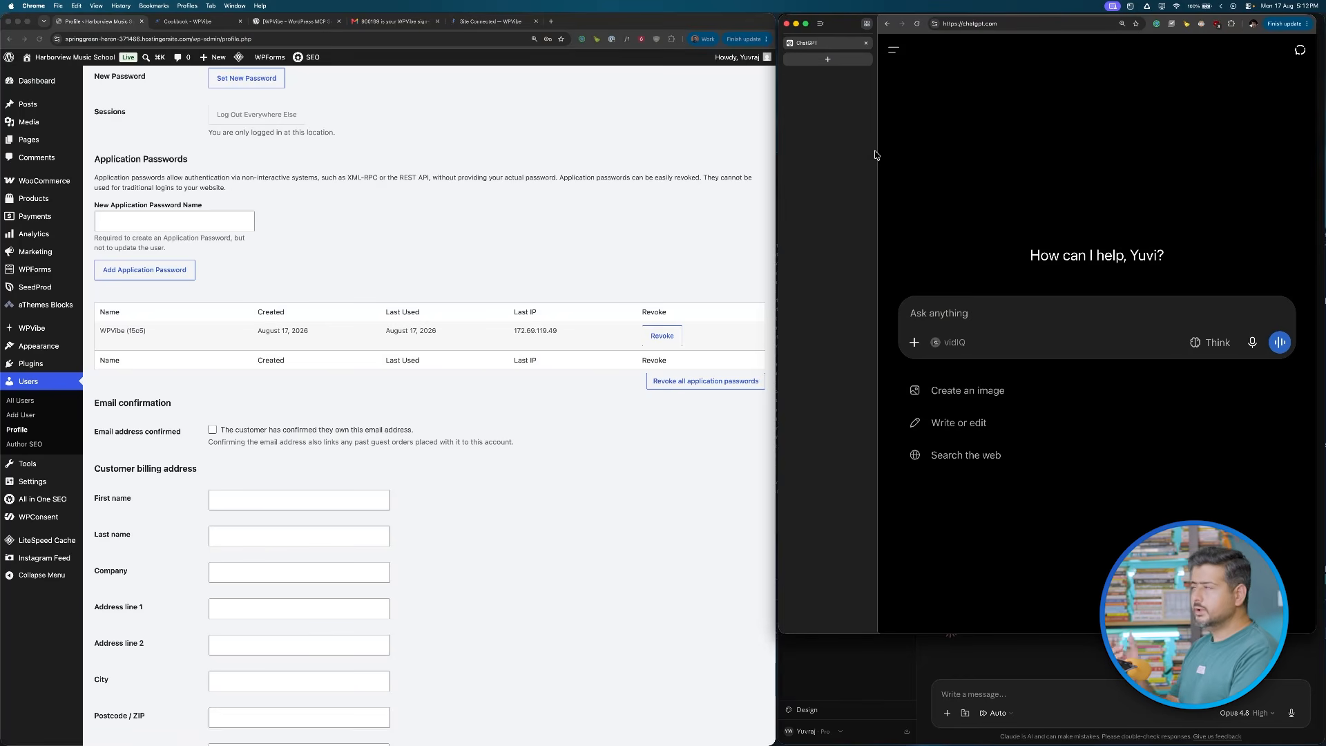
# Step: Search ChatGPT's Plugins directory for 'wpvibe' and add the WPVibe – AI WordPress tools plugin
pyautogui.click(893, 50)
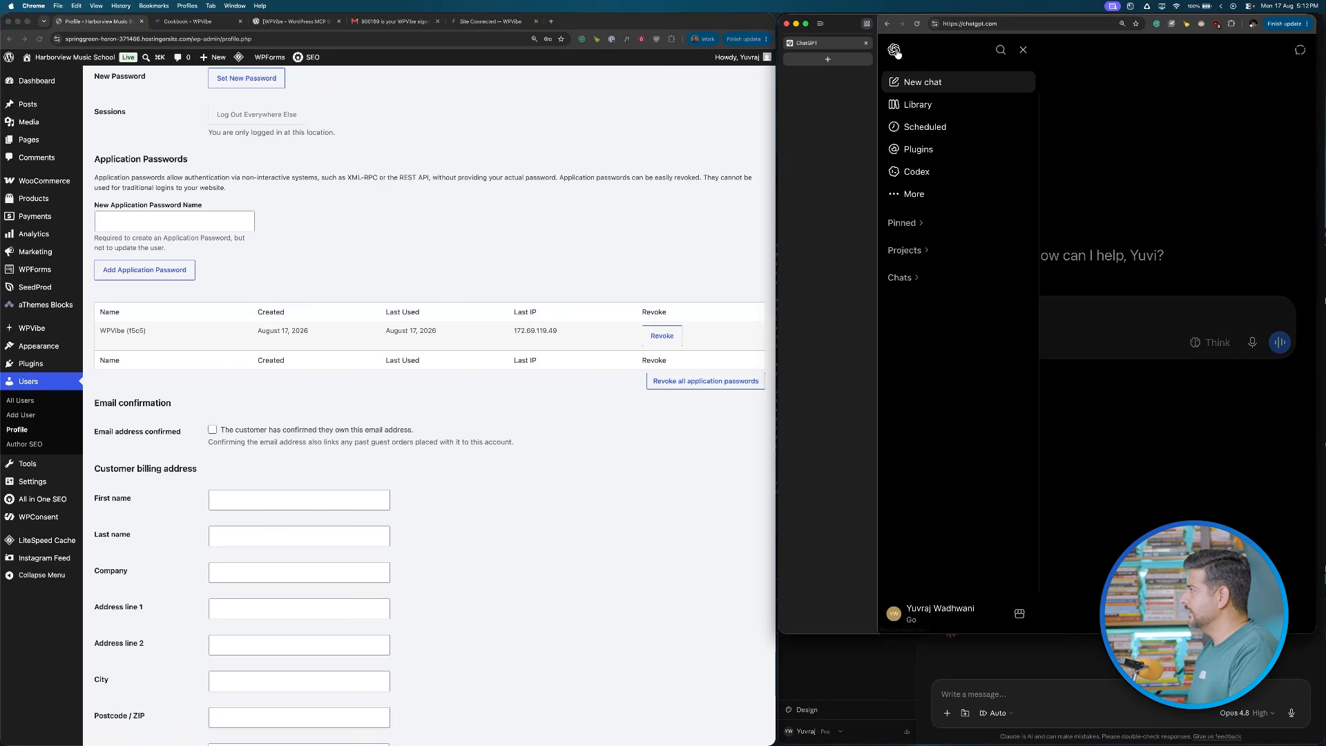
pyautogui.click(921, 151)
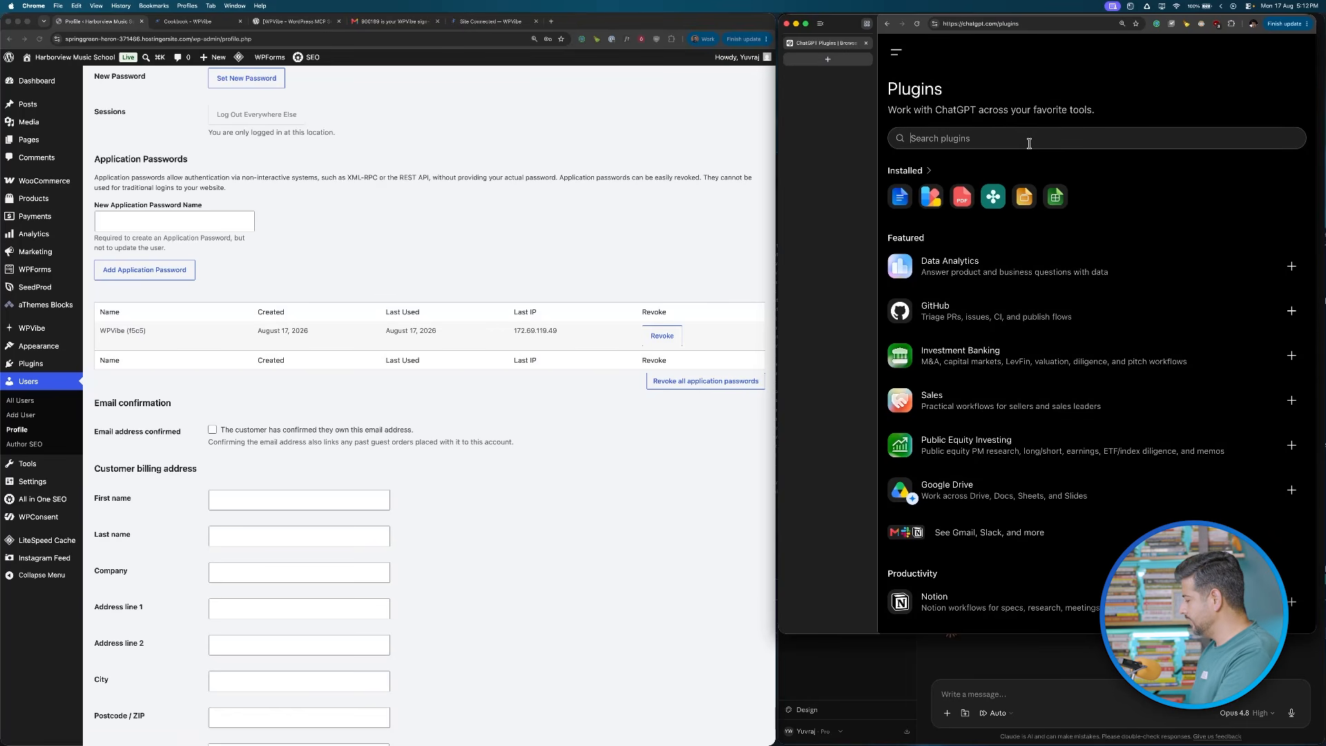
pyautogui.write('wpvibe')
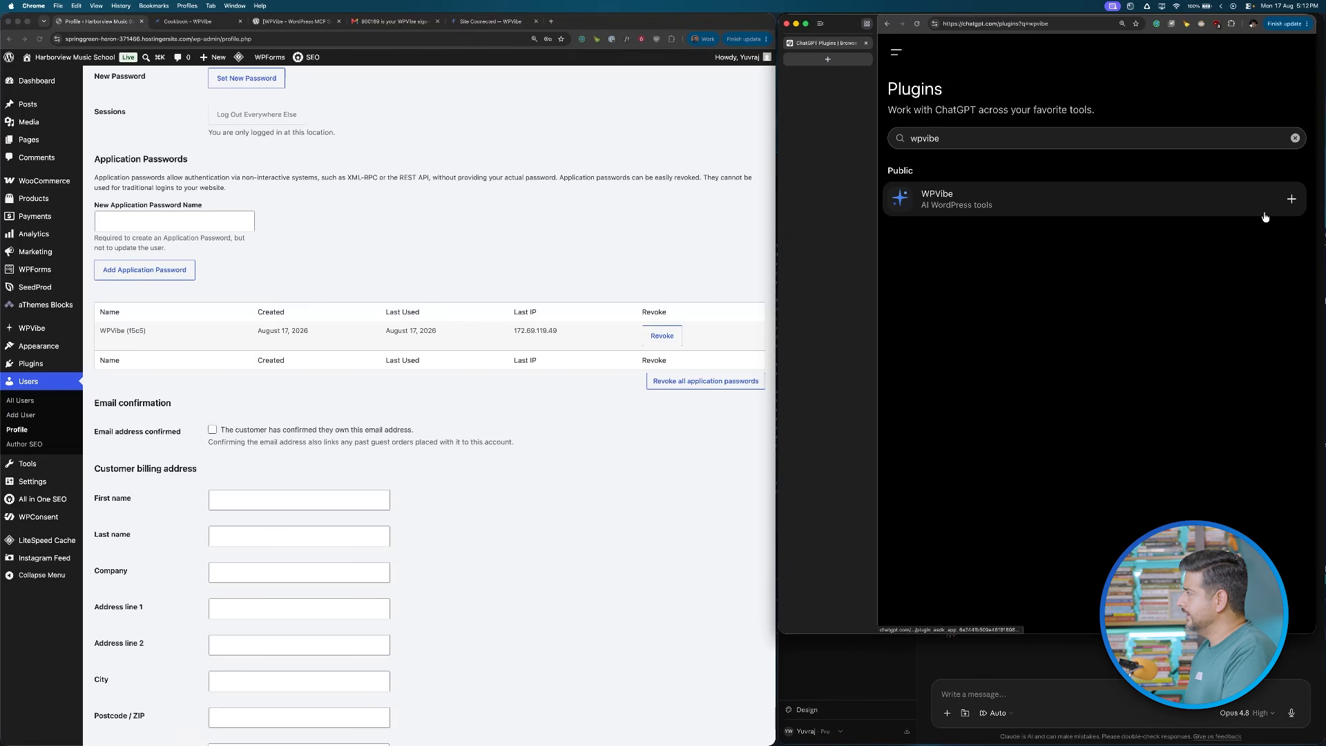
pyautogui.click(1291, 201)
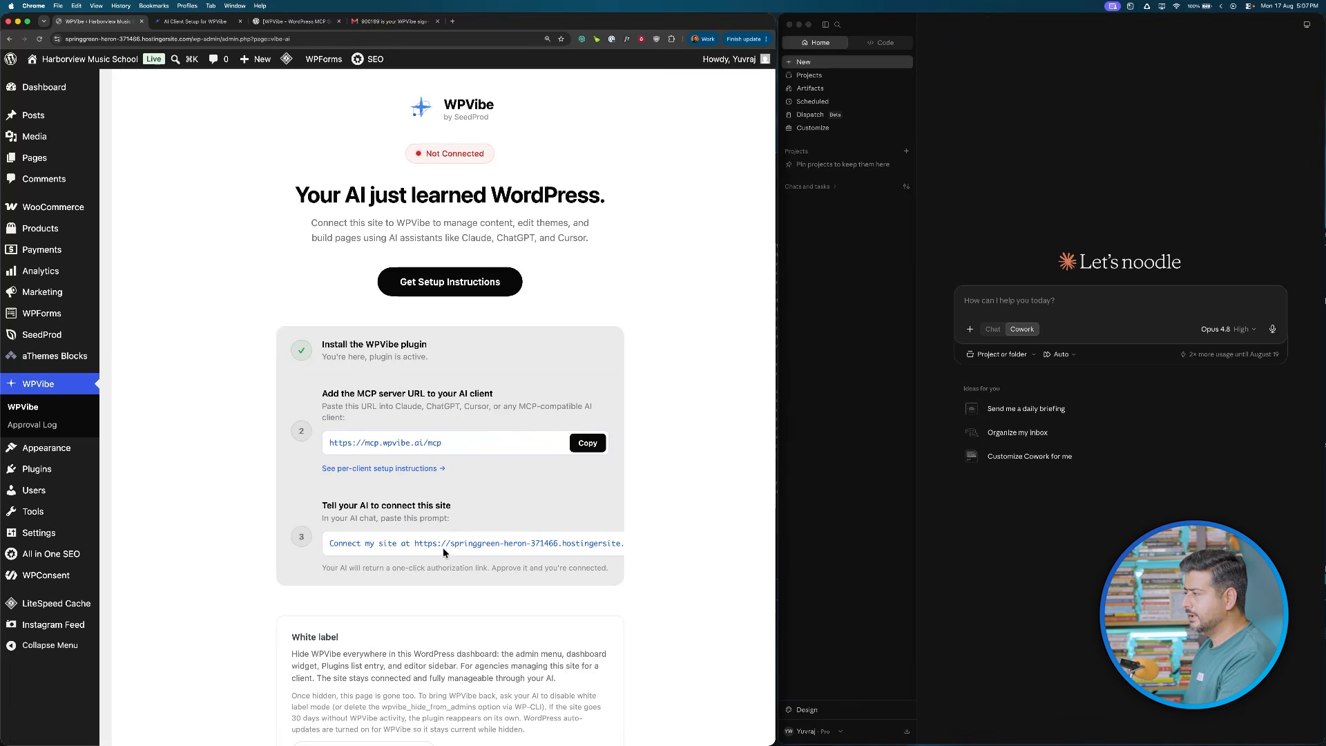
# Step: Send Claude the site-connection prompt and open the WPVibe authorization link it returns
pyautogui.click(525, 539)
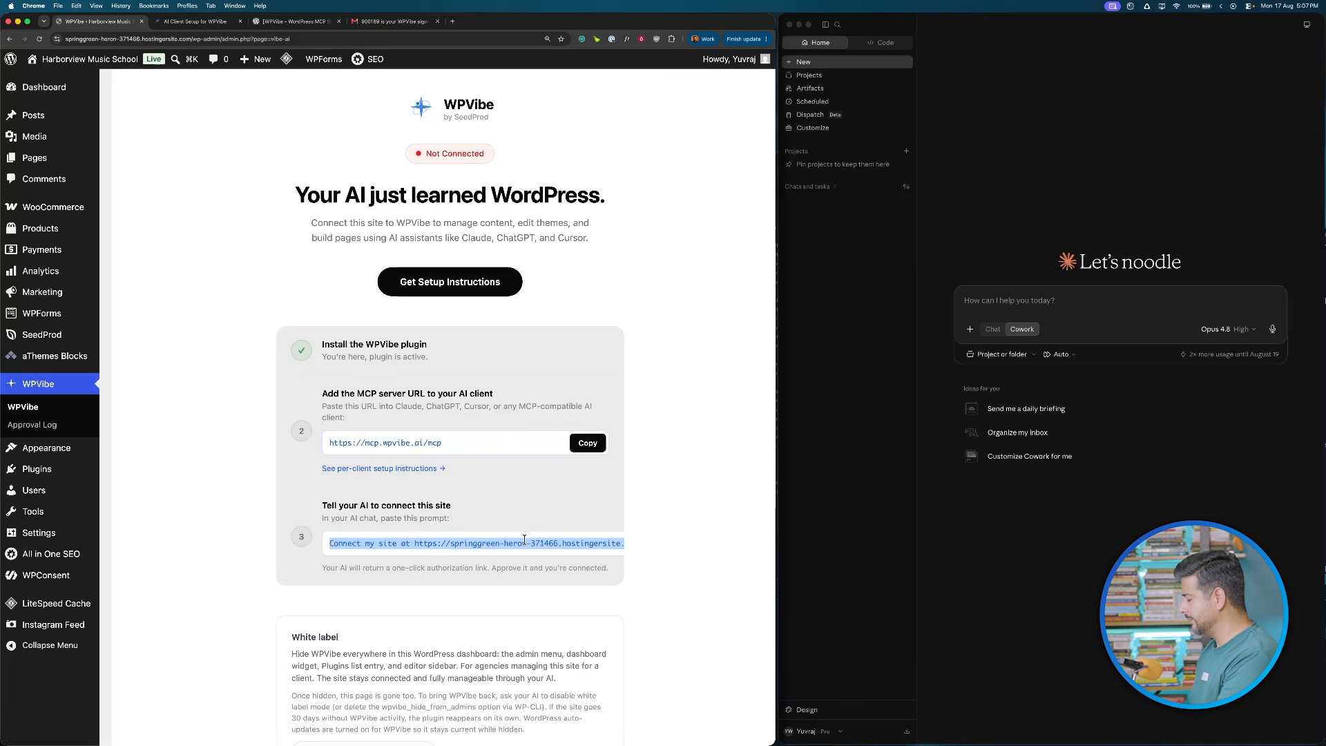
pyautogui.click(1030, 304)
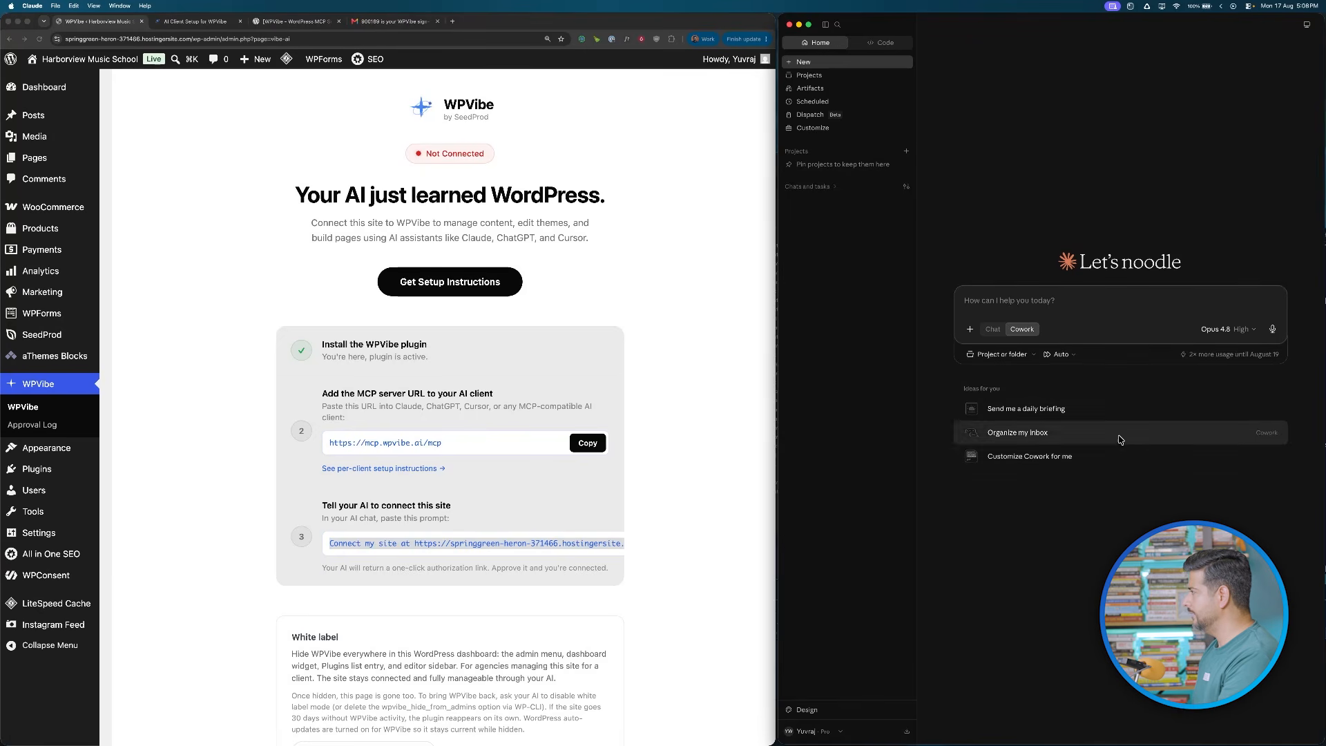
pyautogui.write('Connect my site at https://springgreen-heron-371466.hostingersite.com')
pyautogui.write('u')
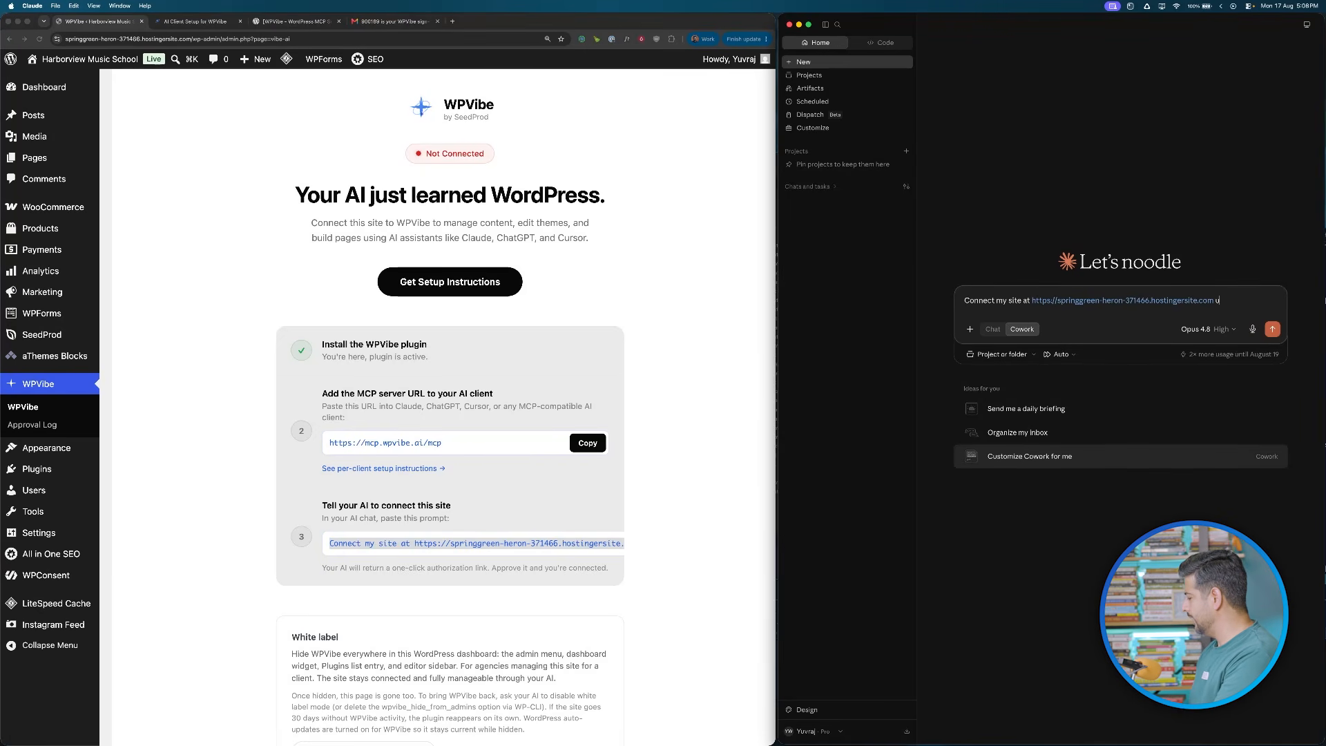
pyautogui.write('sing WPVibe')
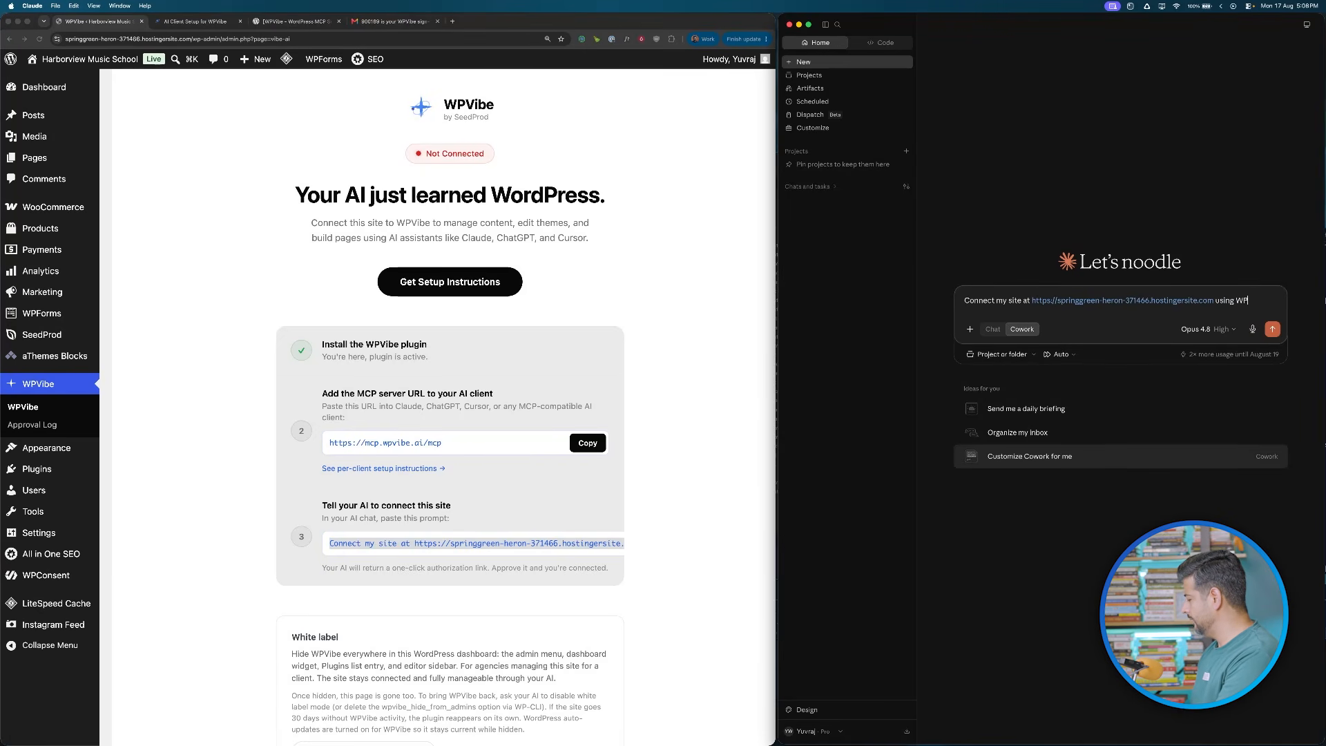
pyautogui.click(1273, 329)
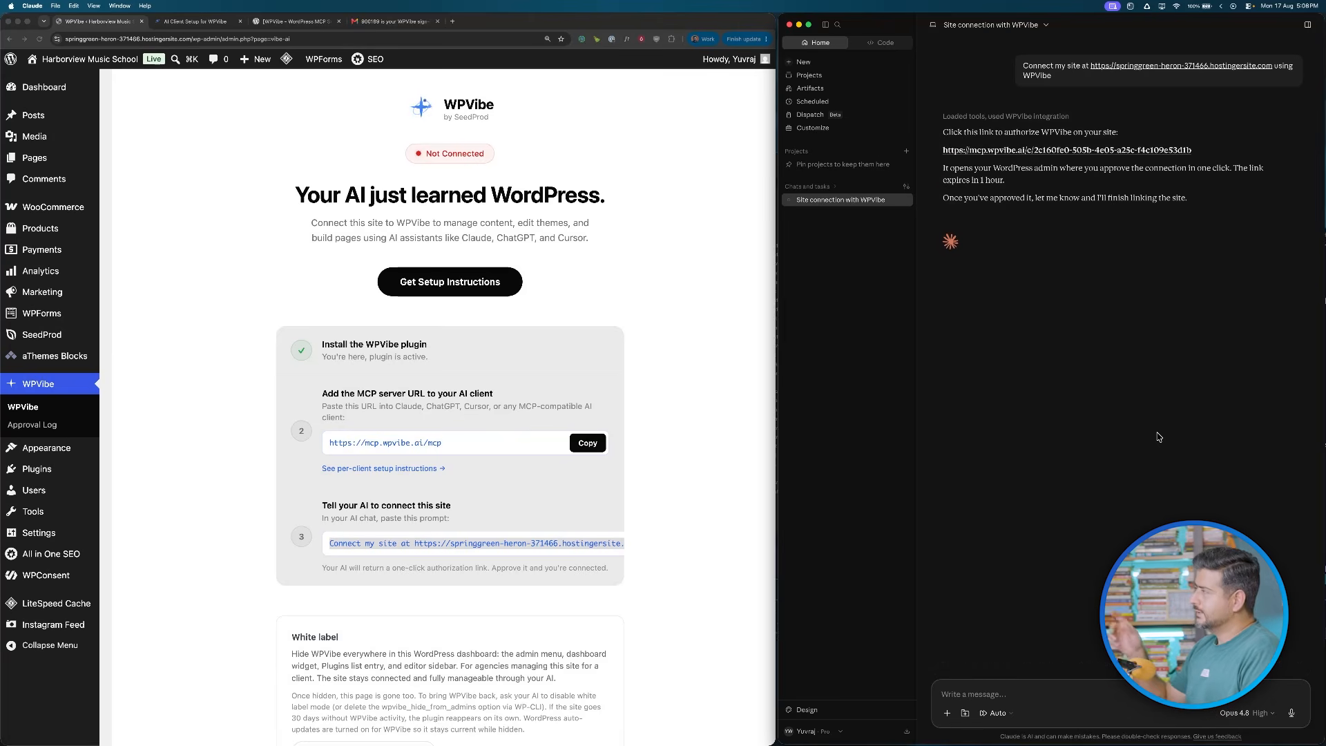
pyautogui.click(698, 329)
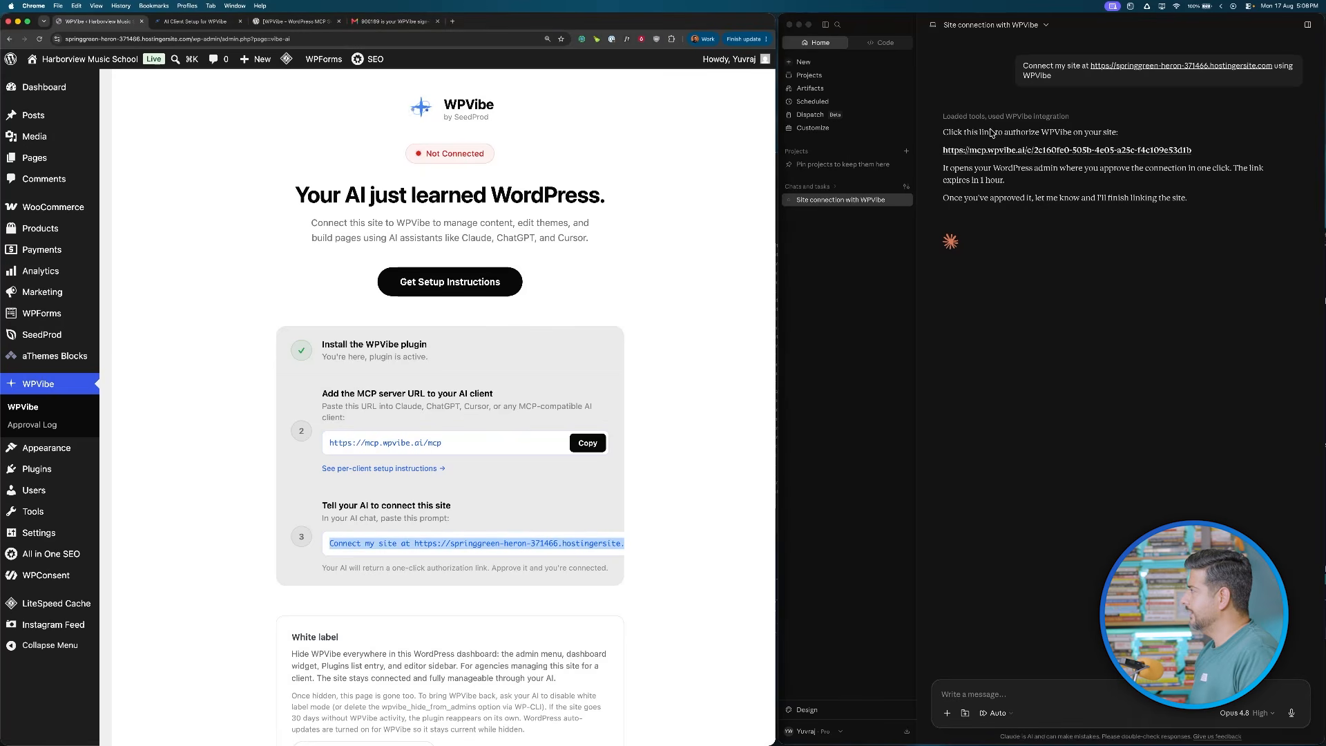
pyautogui.click(1001, 151)
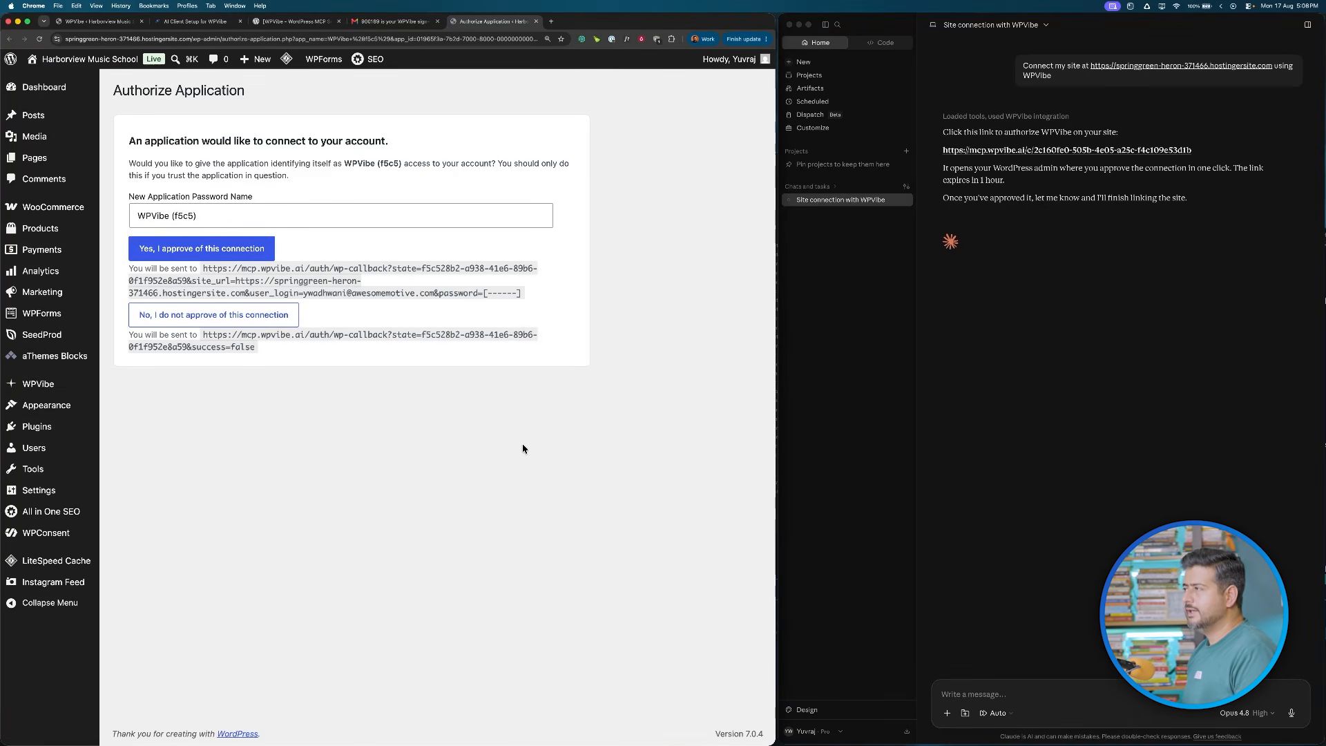
# Step: Approve the WPVibe connection in WordPress and return to the Claude chat
pyautogui.click(239, 253)
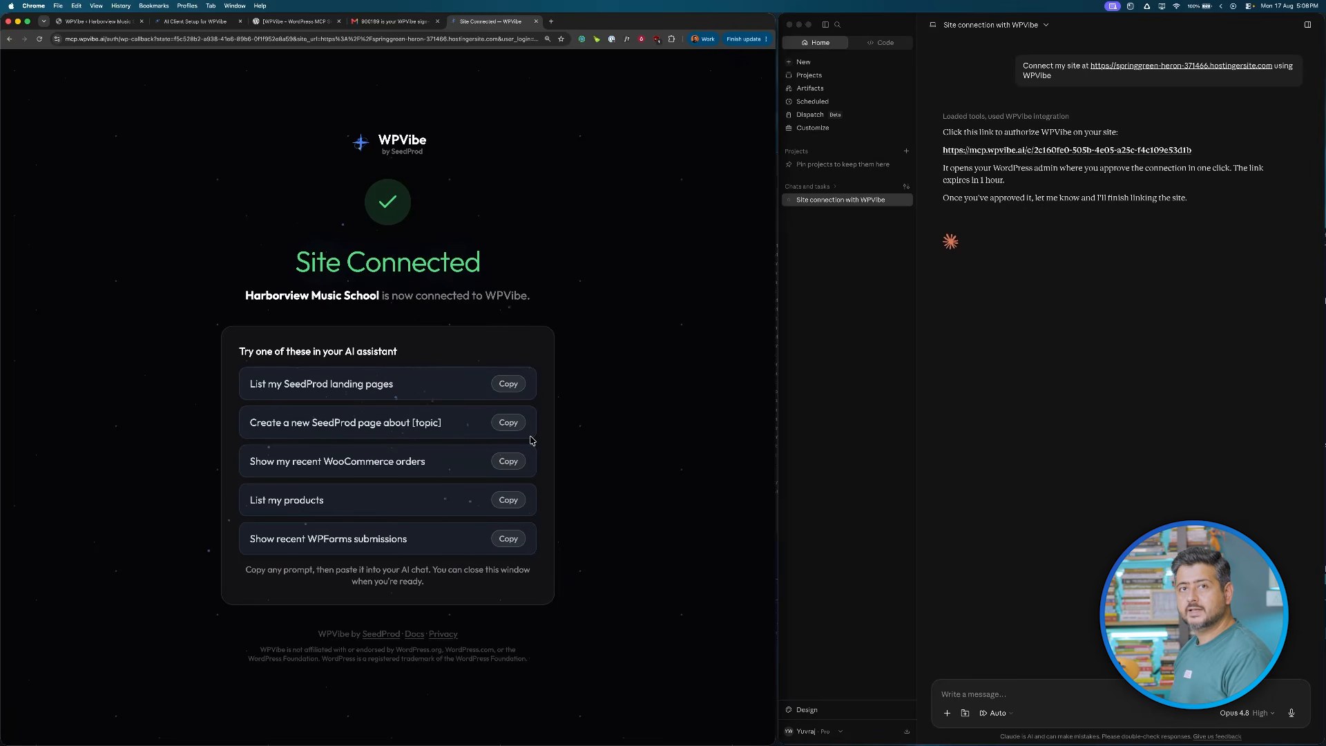
pyautogui.click(1013, 692)
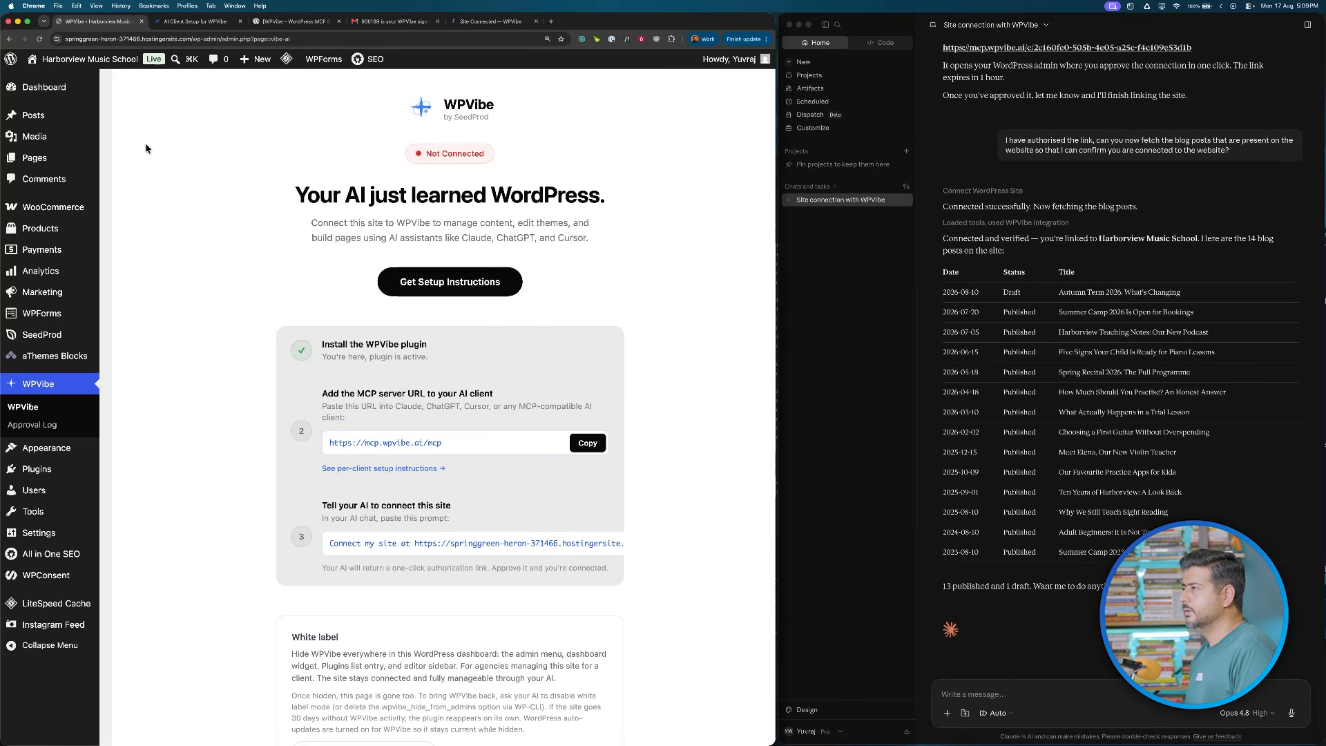
# Step: Compare WordPress's All Posts list (14 posts) with Claude's list, then view the WPVibe setup docs
pyautogui.click(138, 119)
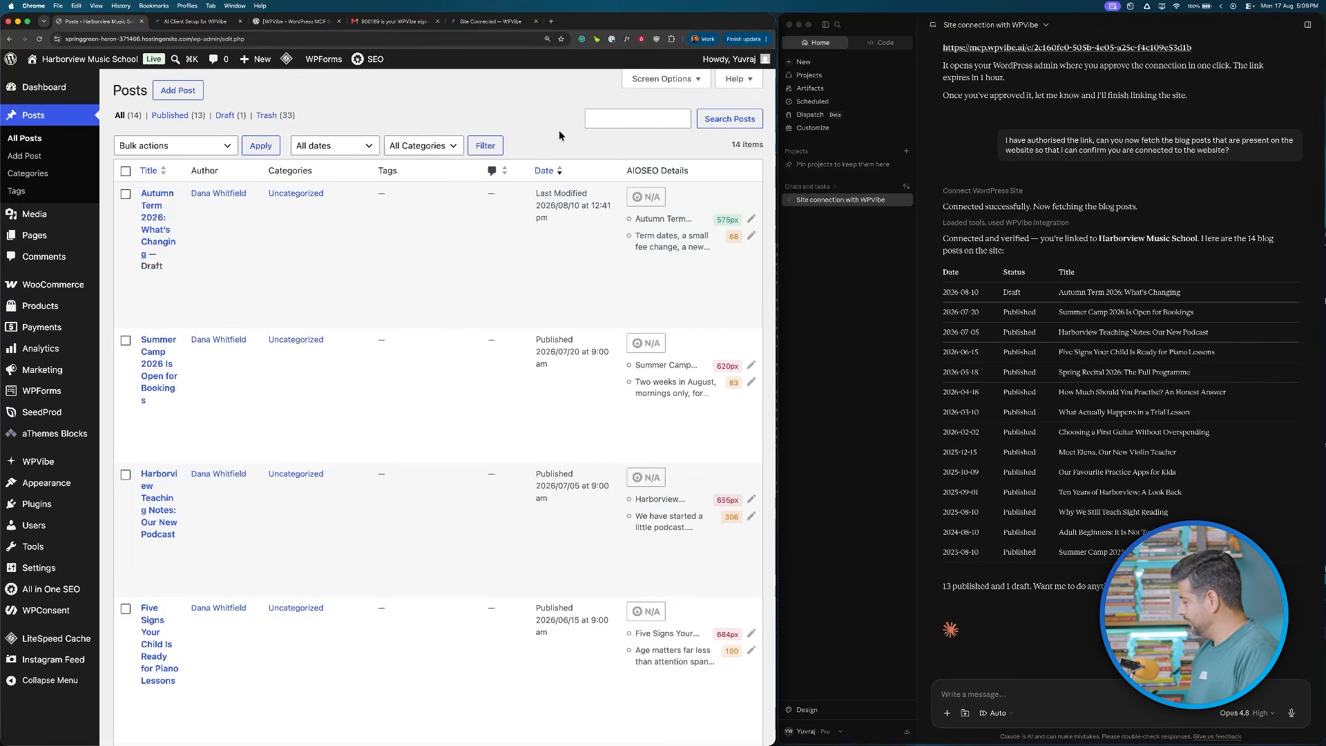
pyautogui.press('super+minus')
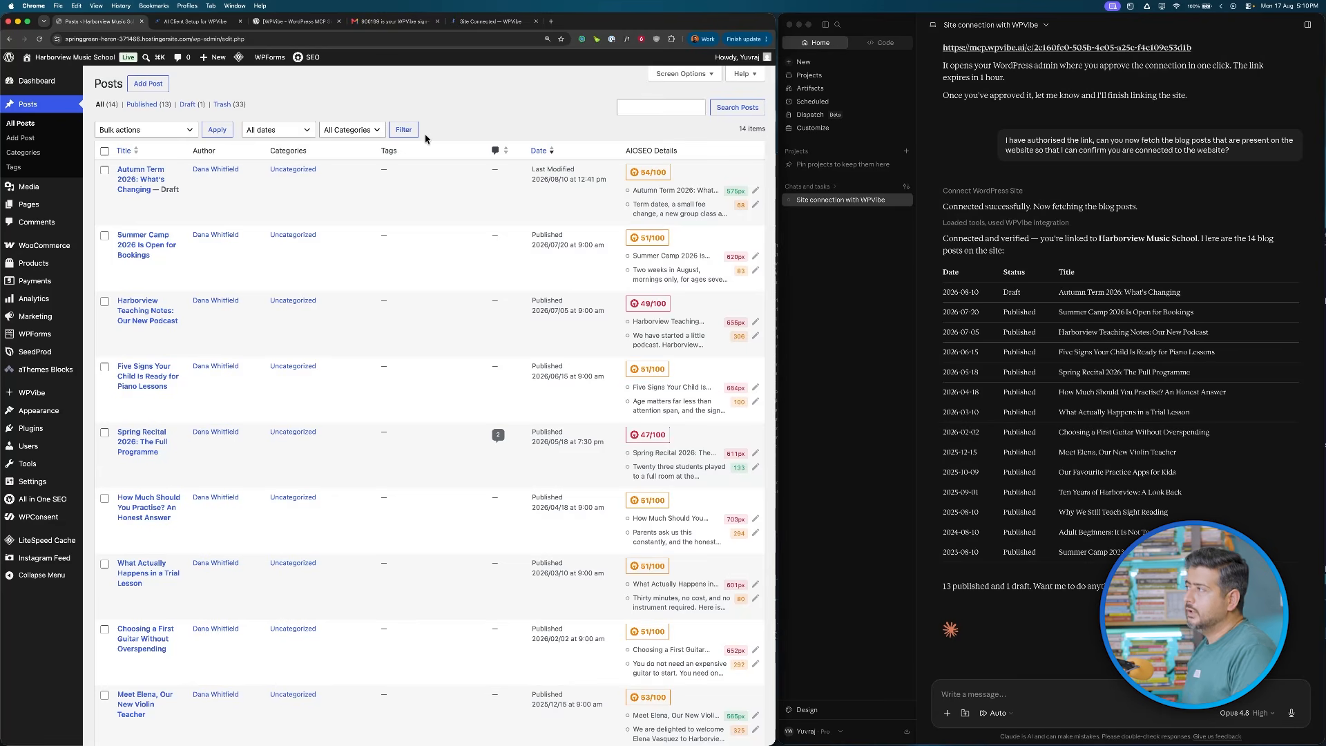
pyautogui.click(198, 22)
# Step: Go to the WPVibe home page and open the Cookbook under Resources
pyautogui.scroll(15, 197, 279)
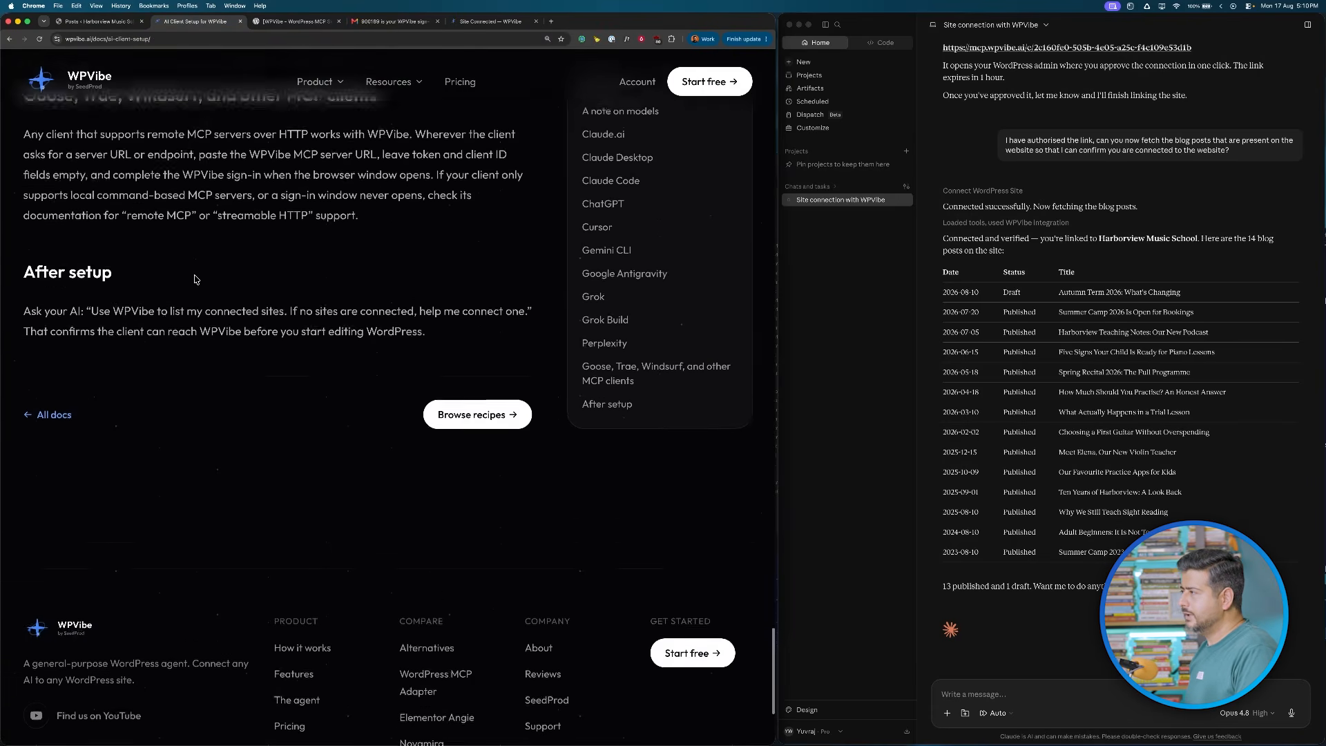
pyautogui.click(90, 77)
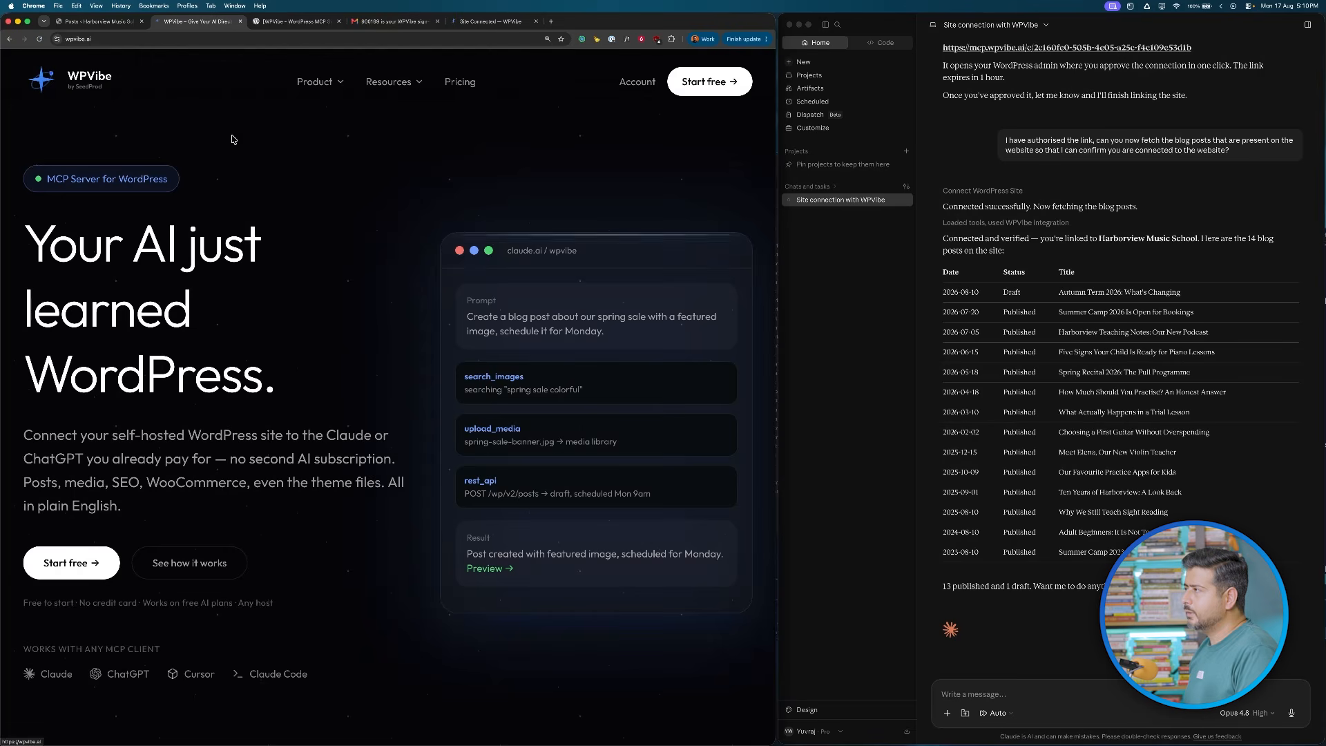
pyautogui.click(390, 82)
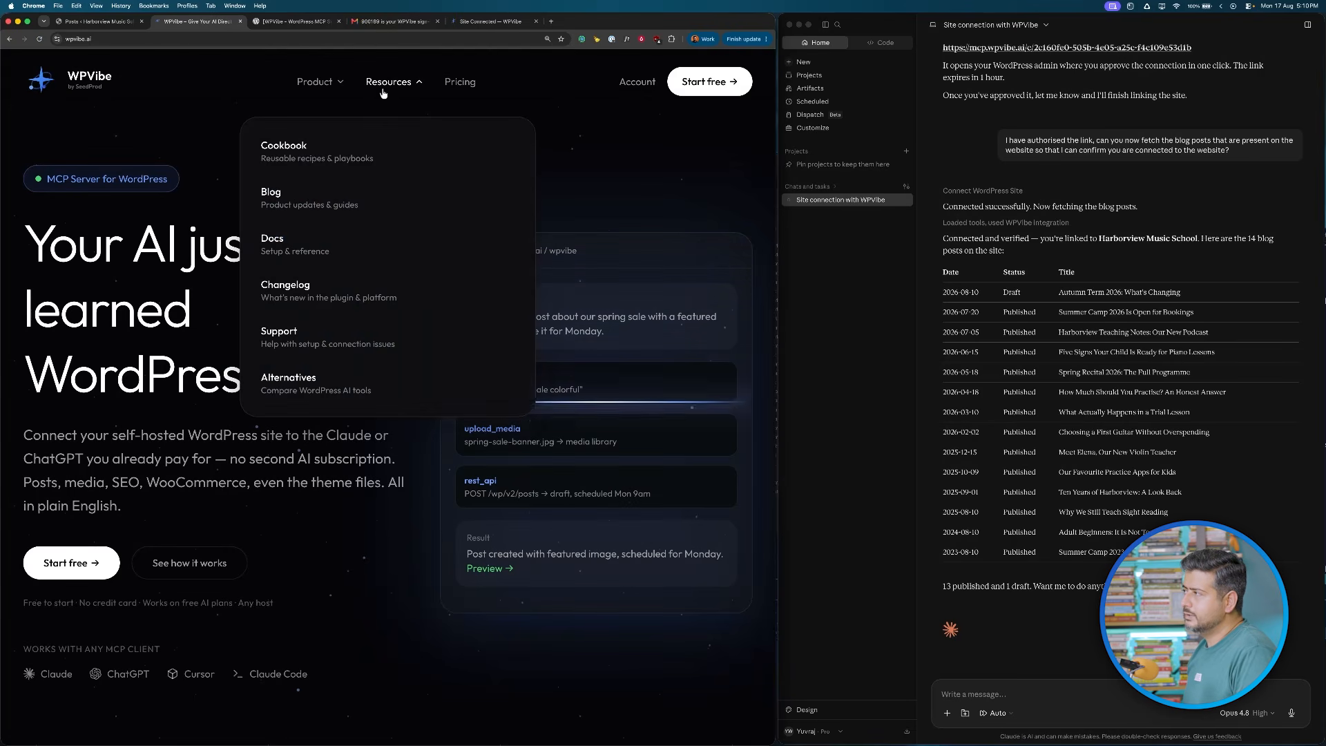
pyautogui.click(285, 153)
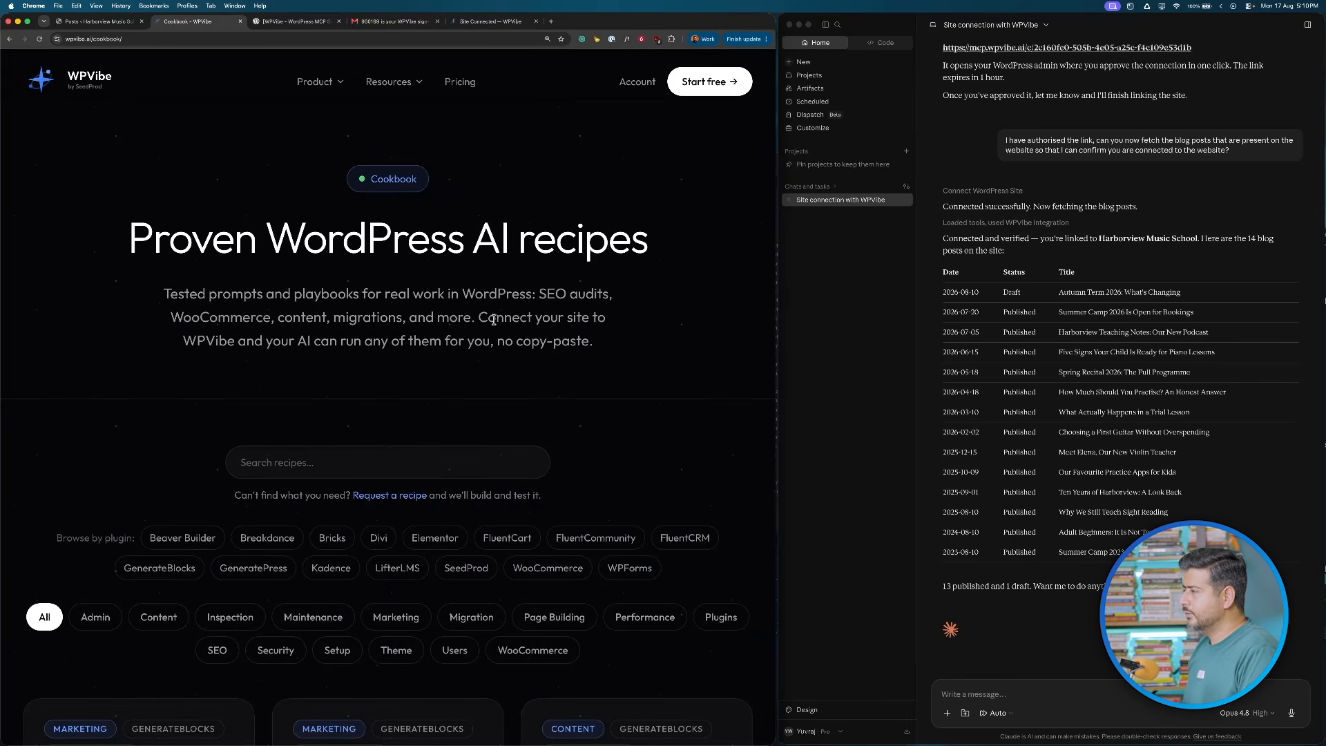
pyautogui.scroll(-5, 494, 318)
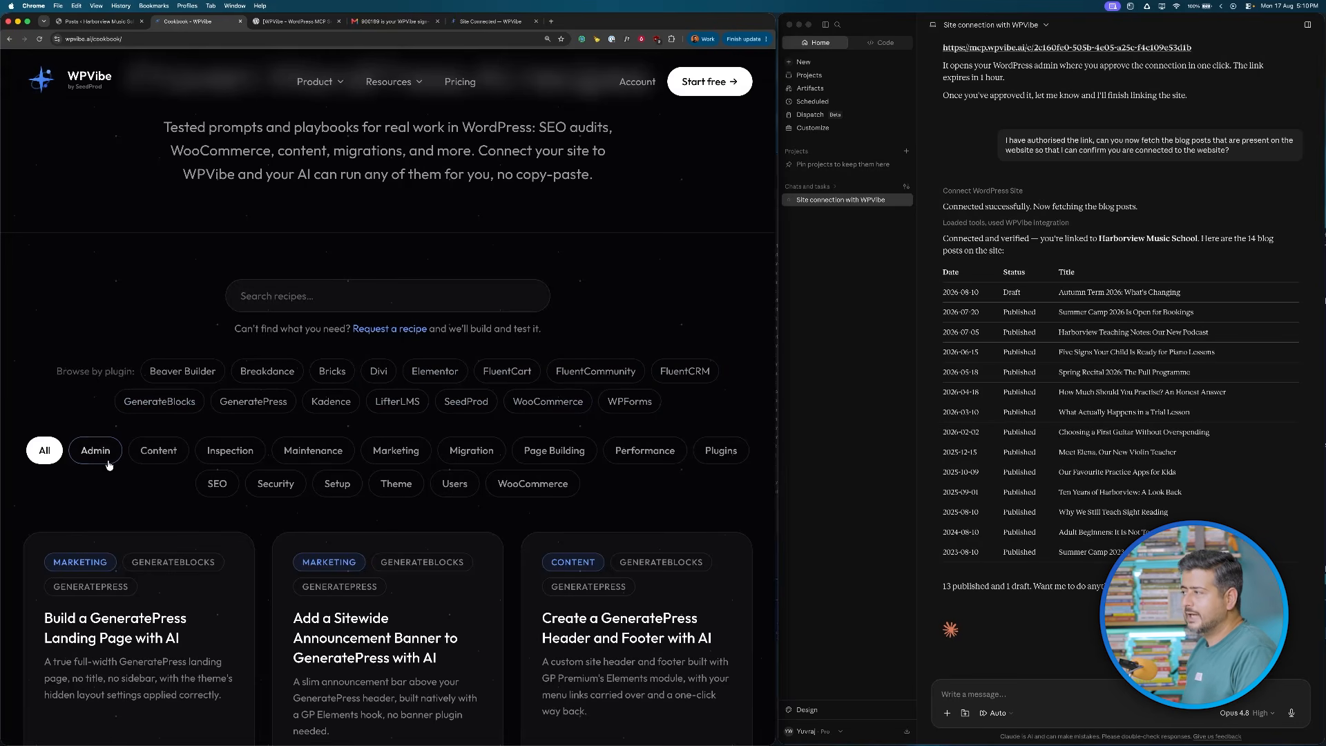
pyautogui.scroll(-3, 349, 467)
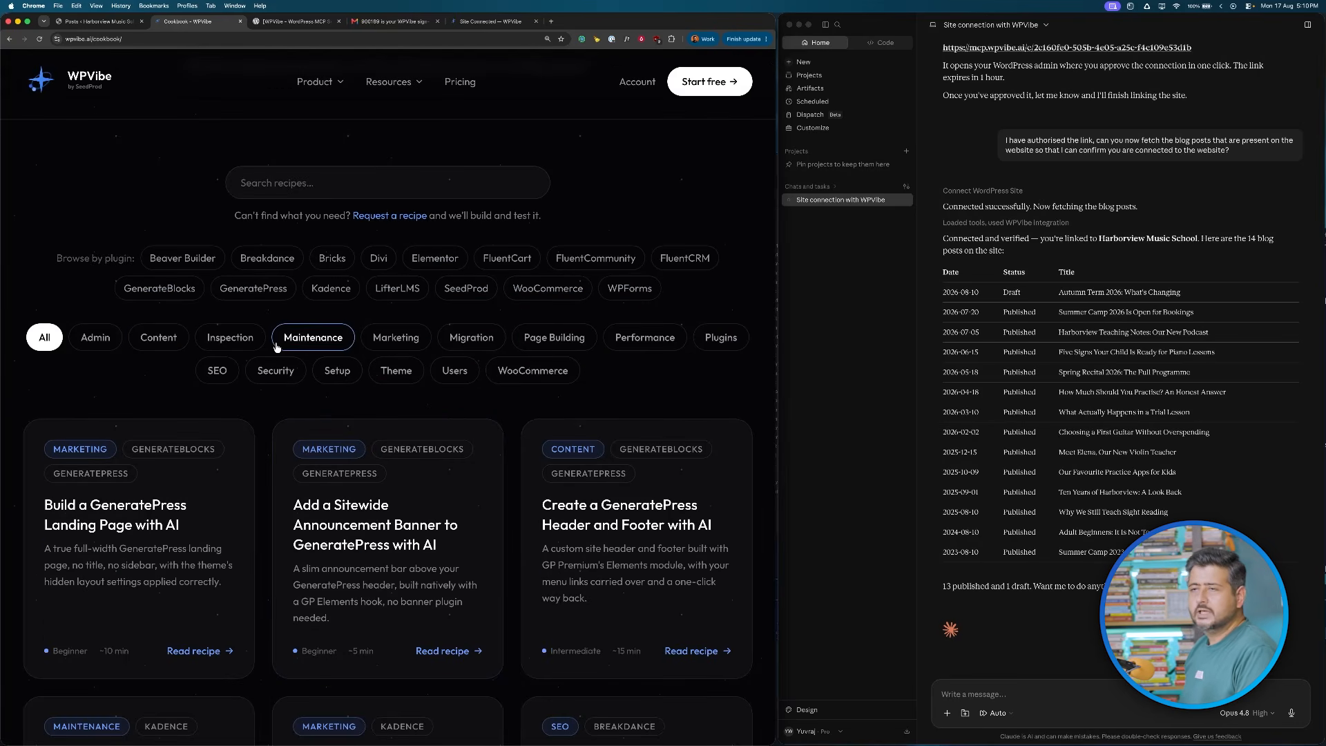
# Step: Search the Cookbook for 'elementor', read the Edit an Existing Elementor Page recipe, then return
pyautogui.click(416, 181)
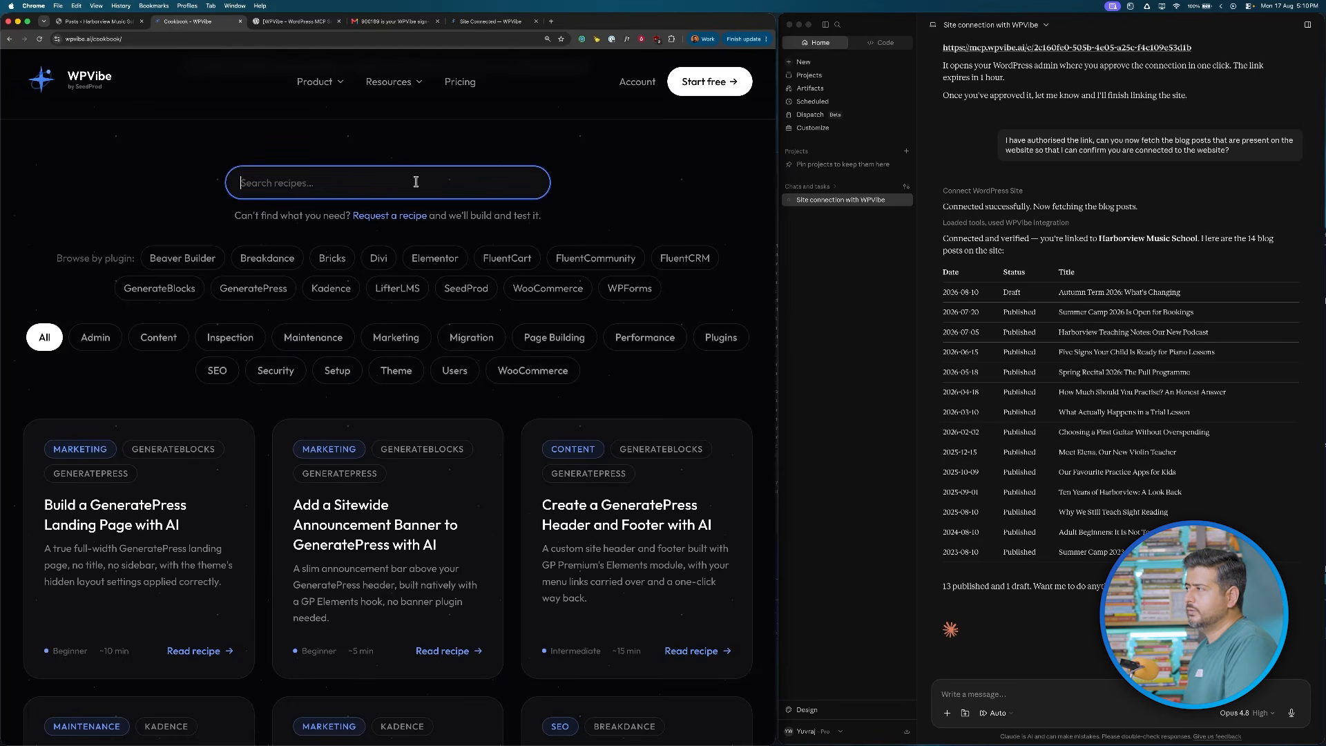
pyautogui.write('el')
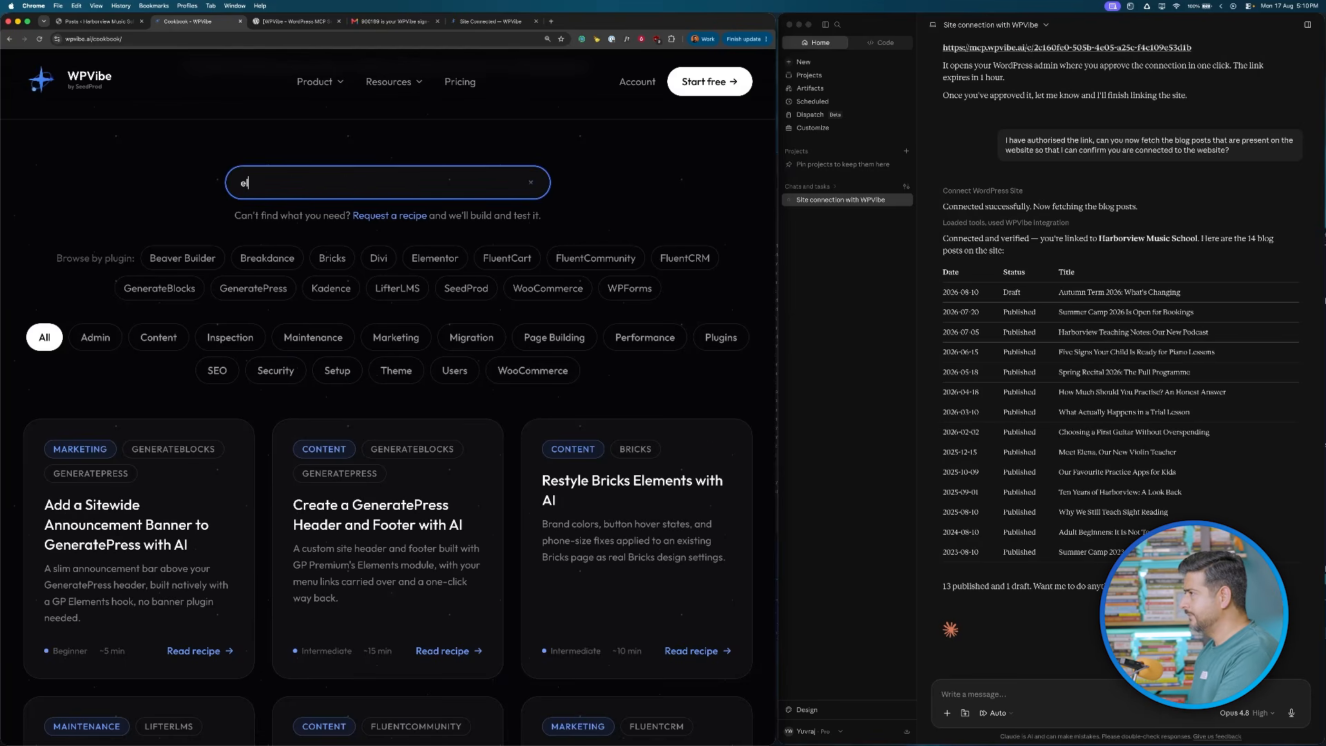
pyautogui.write('ementor')
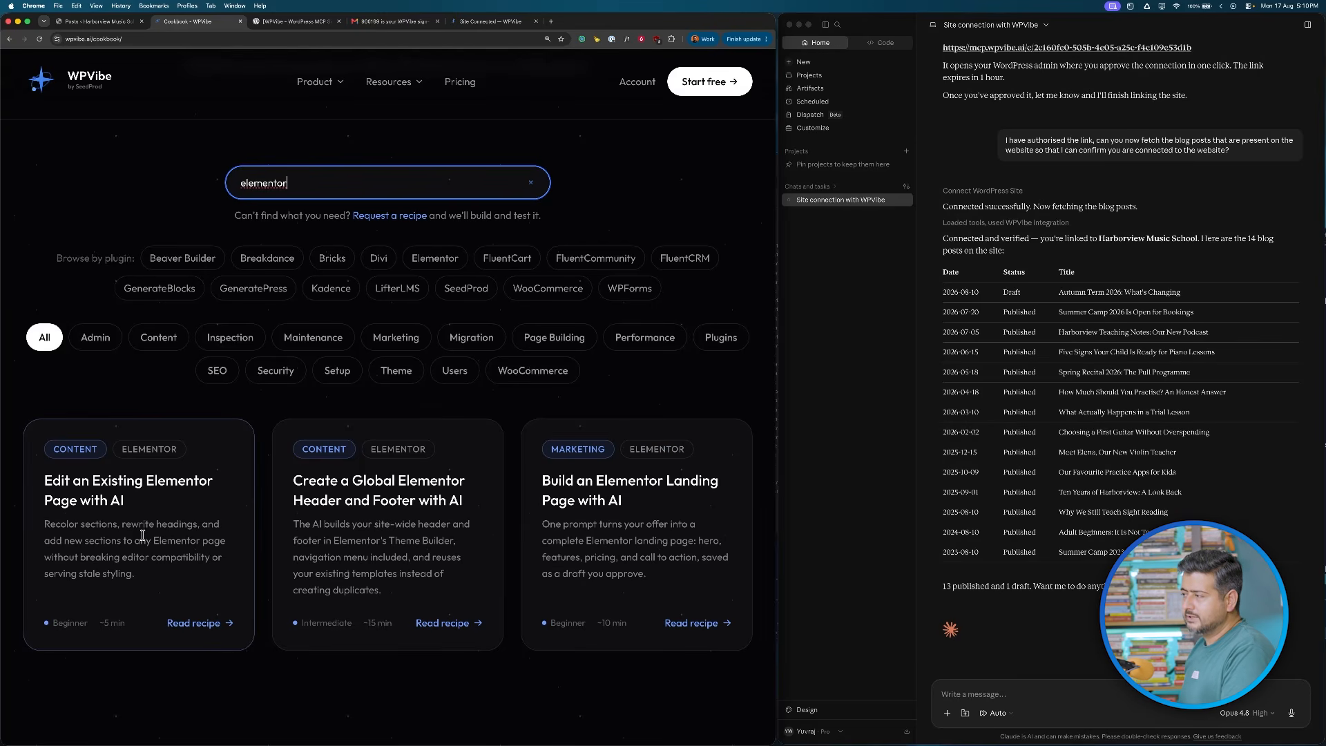
pyautogui.click(190, 625)
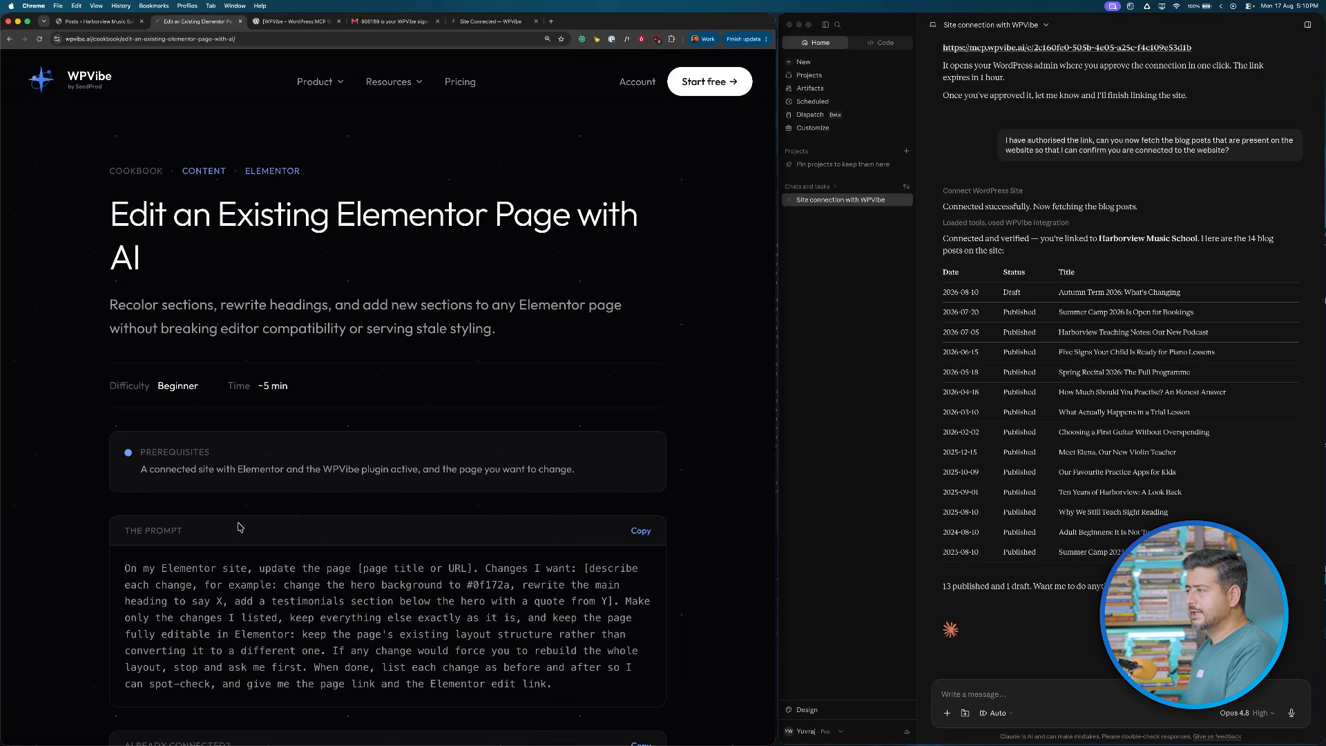
pyautogui.scroll(-6, 240, 528)
pyautogui.scroll(6, 248, 507)
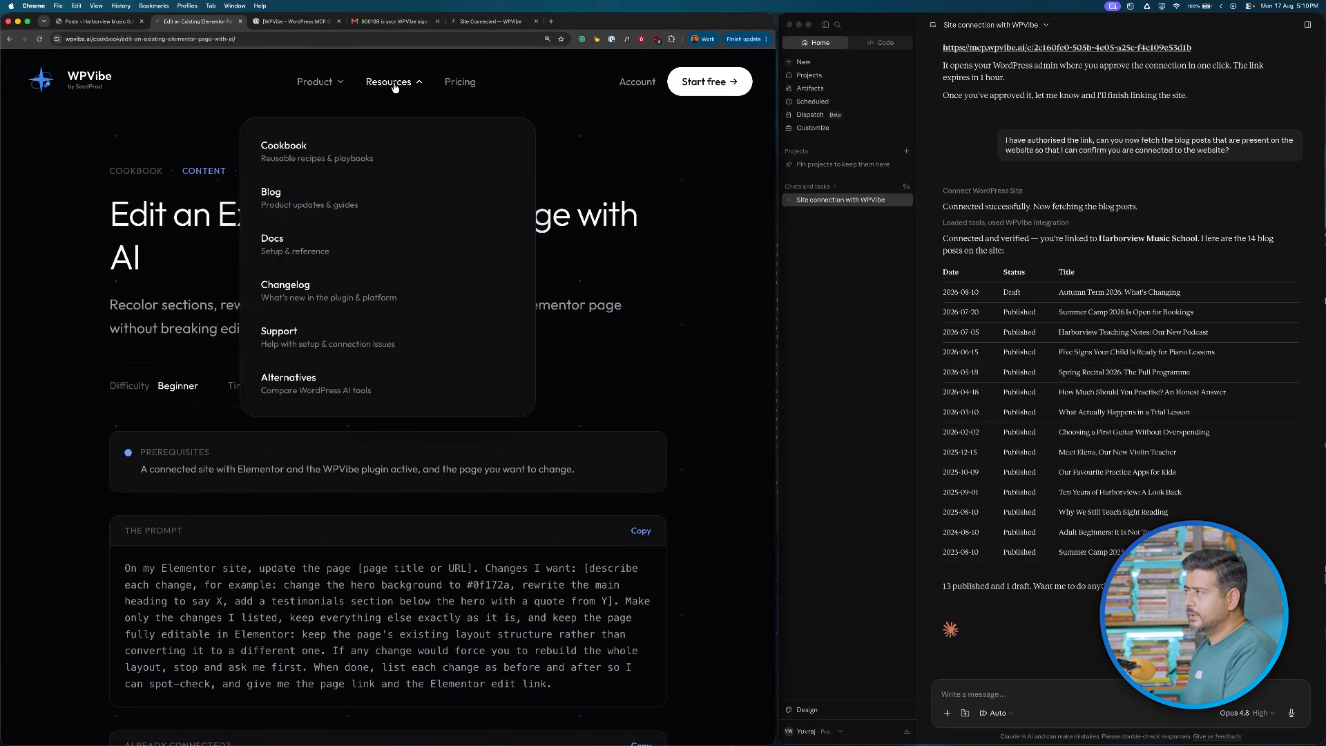
pyautogui.click(302, 153)
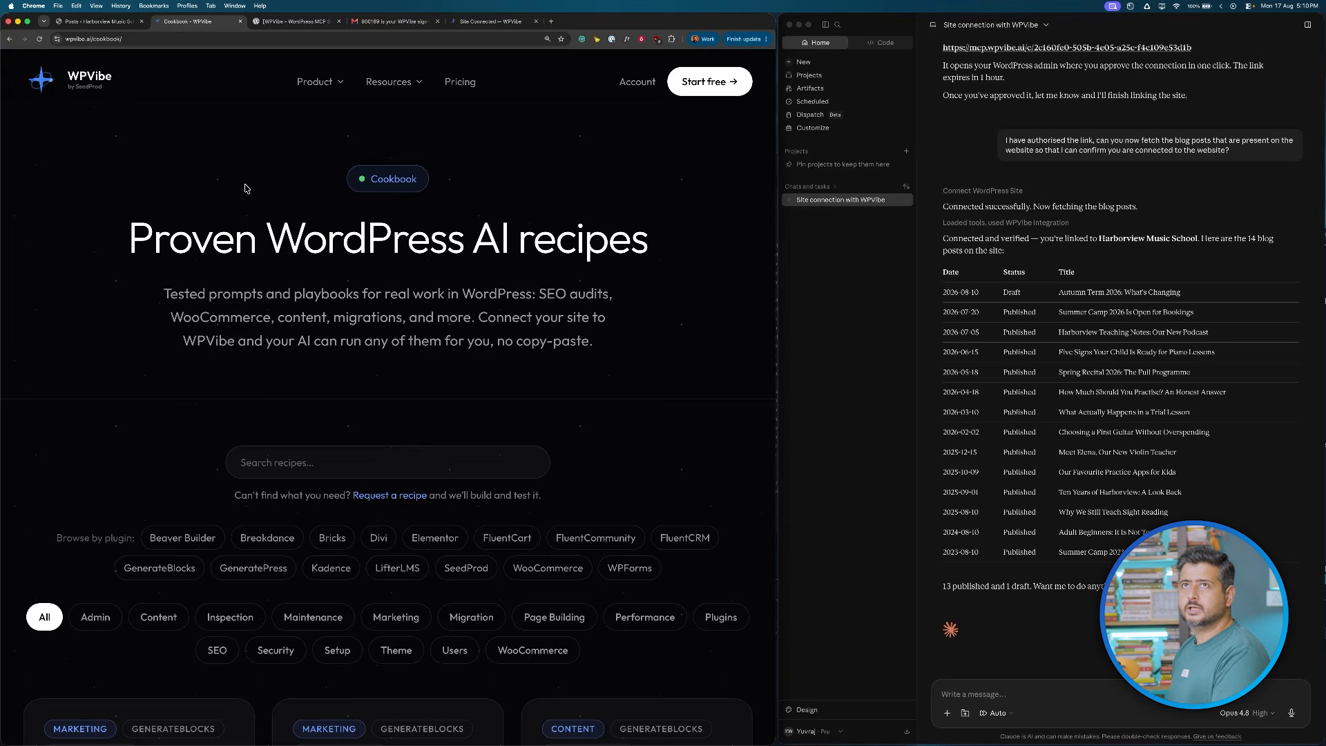
# Step: Back in the WordPress tab, open your user profile from the Users menu
pyautogui.click(87, 23)
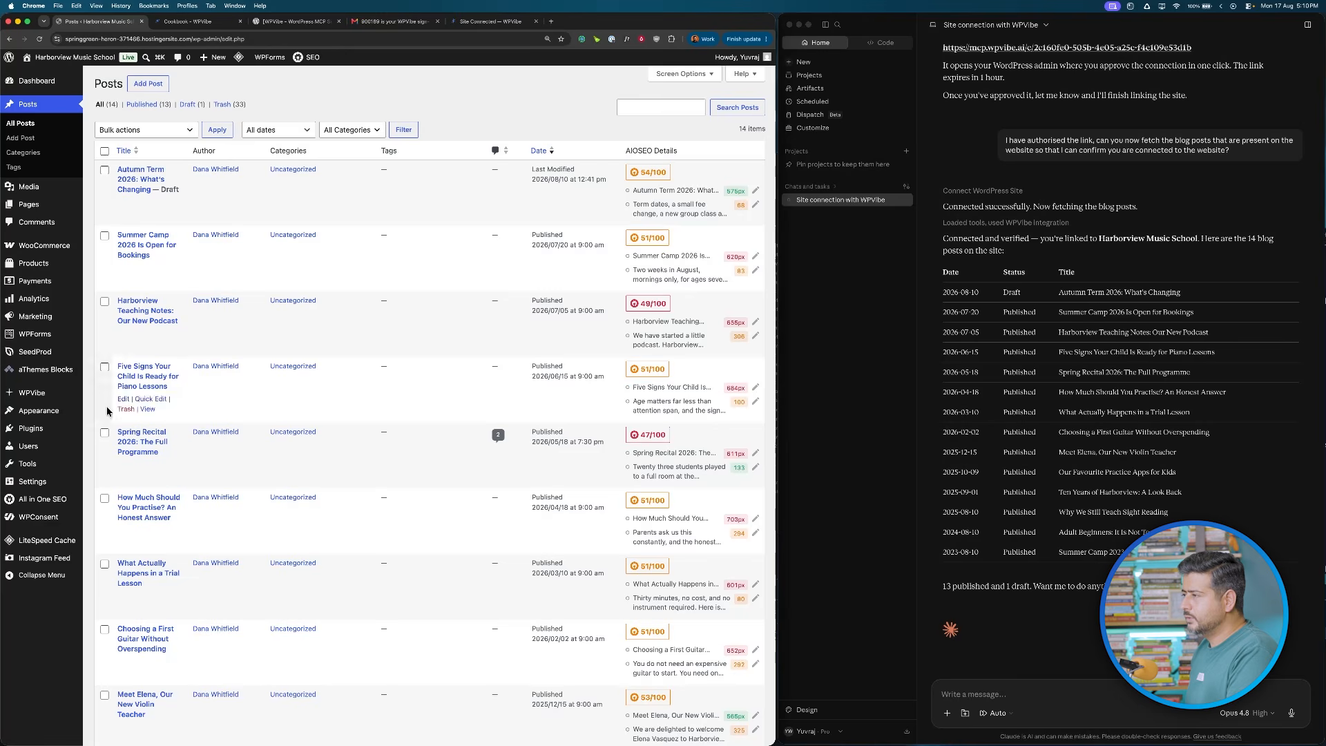
pyautogui.moveTo(62, 446)
pyautogui.click(103, 478)
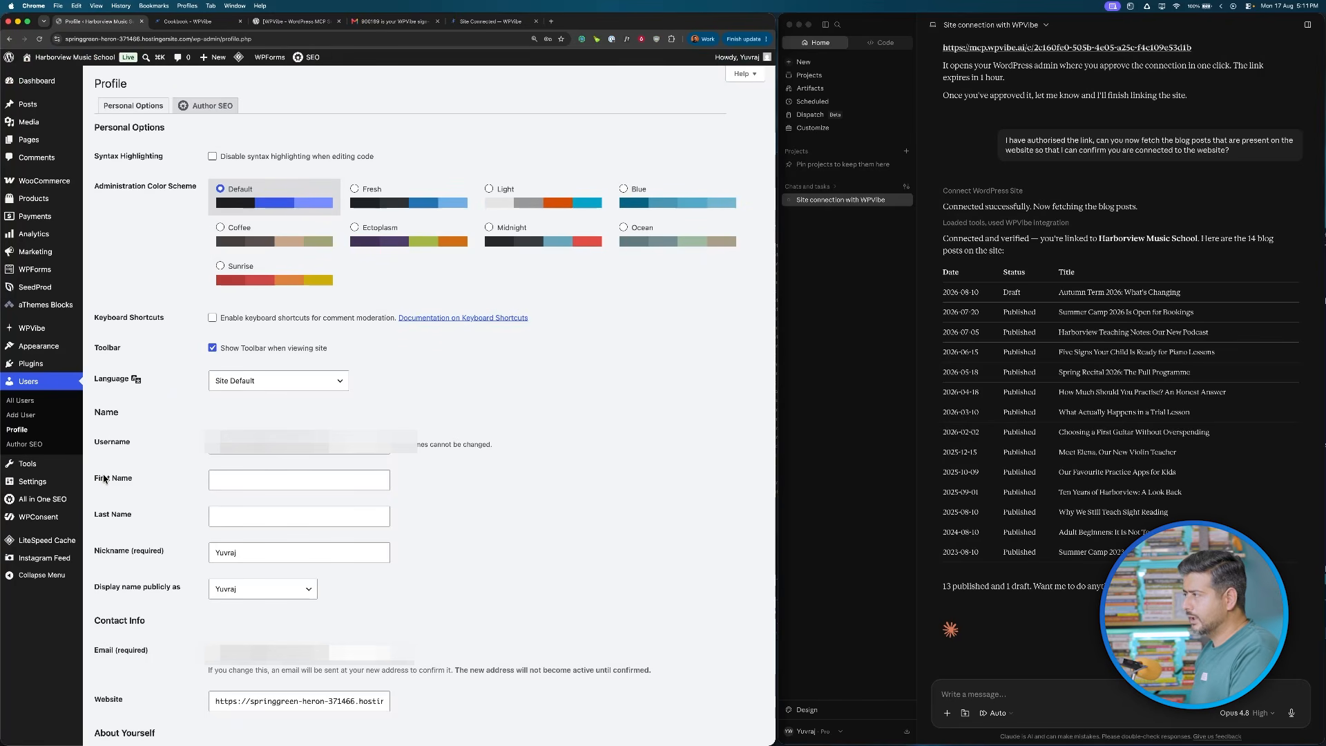
# Step: Locate the WPVibe (f5c5) entry in the profile's Application Passwords list
pyautogui.scroll(-15, 419, 476)
pyautogui.scroll(6, 429, 475)
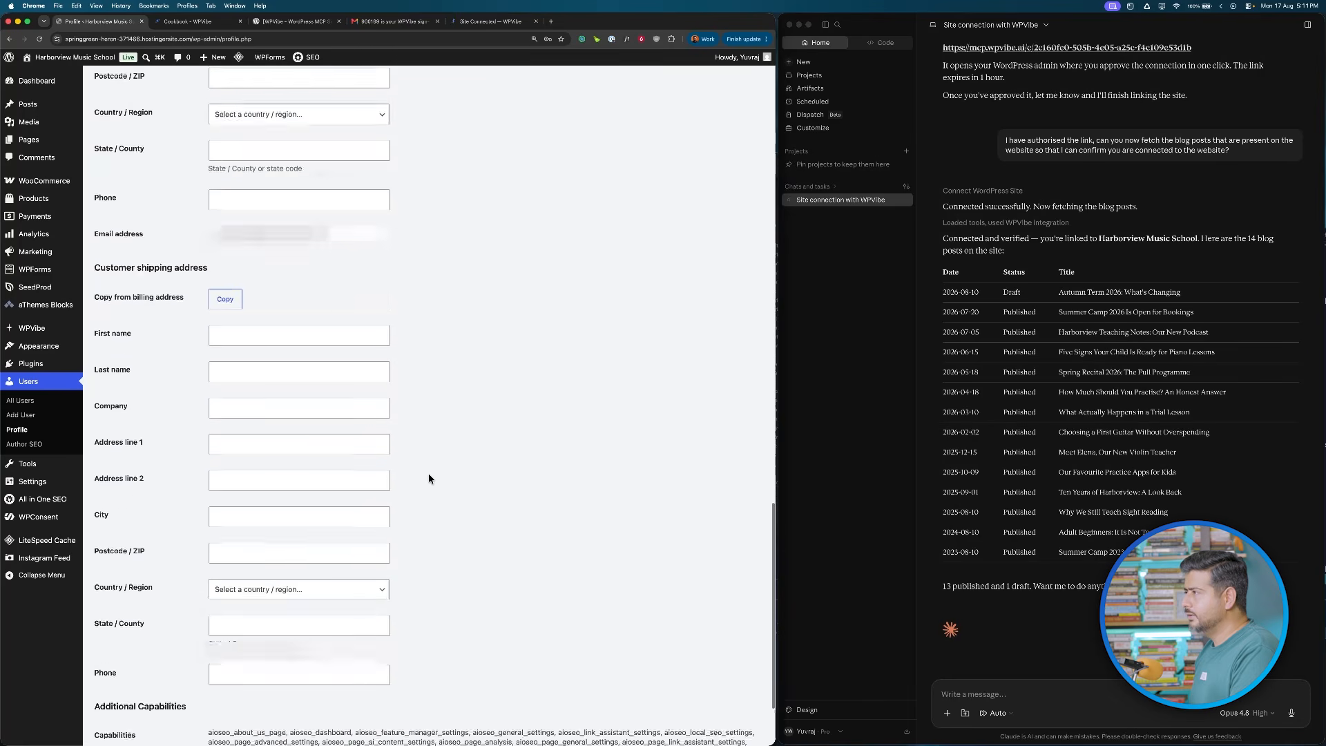
pyautogui.scroll(-7, 428, 474)
pyautogui.scroll(10, 428, 474)
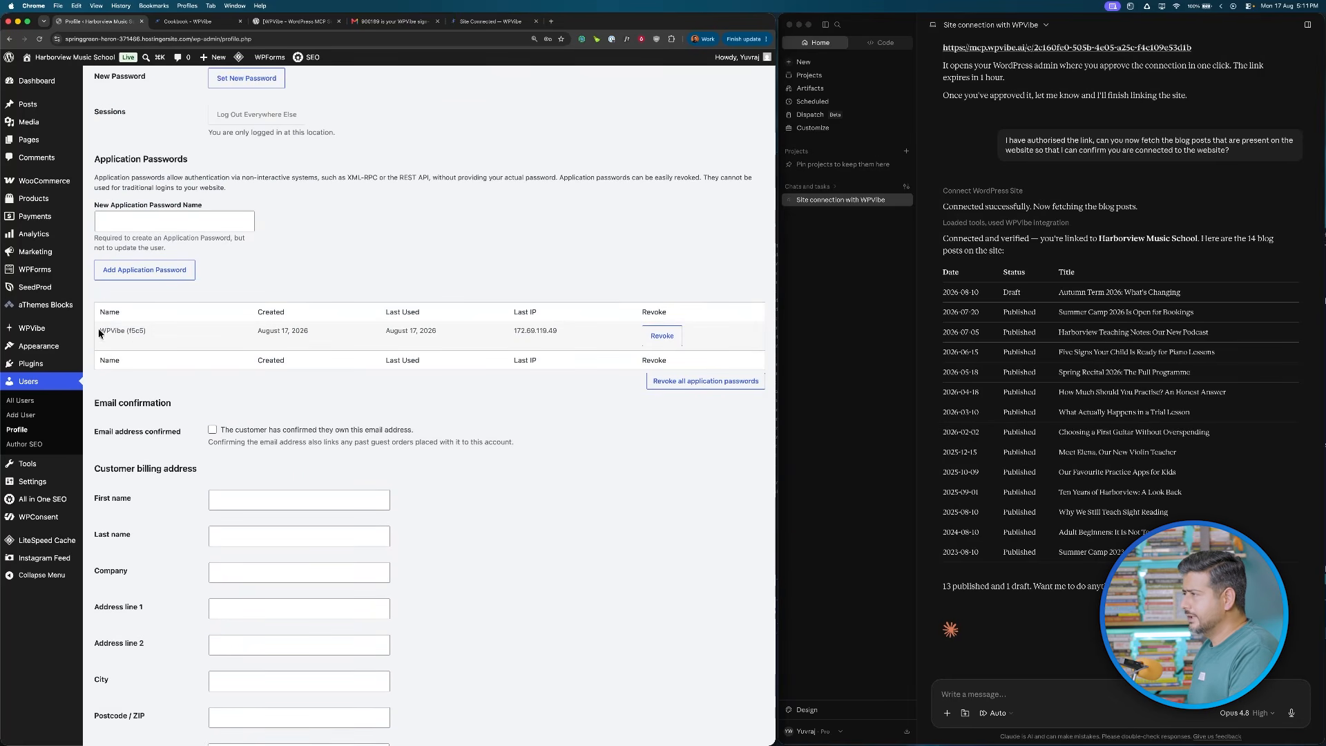
pyautogui.moveTo(103, 331); pyautogui.dragTo(158, 337)
pyautogui.click(159, 337)
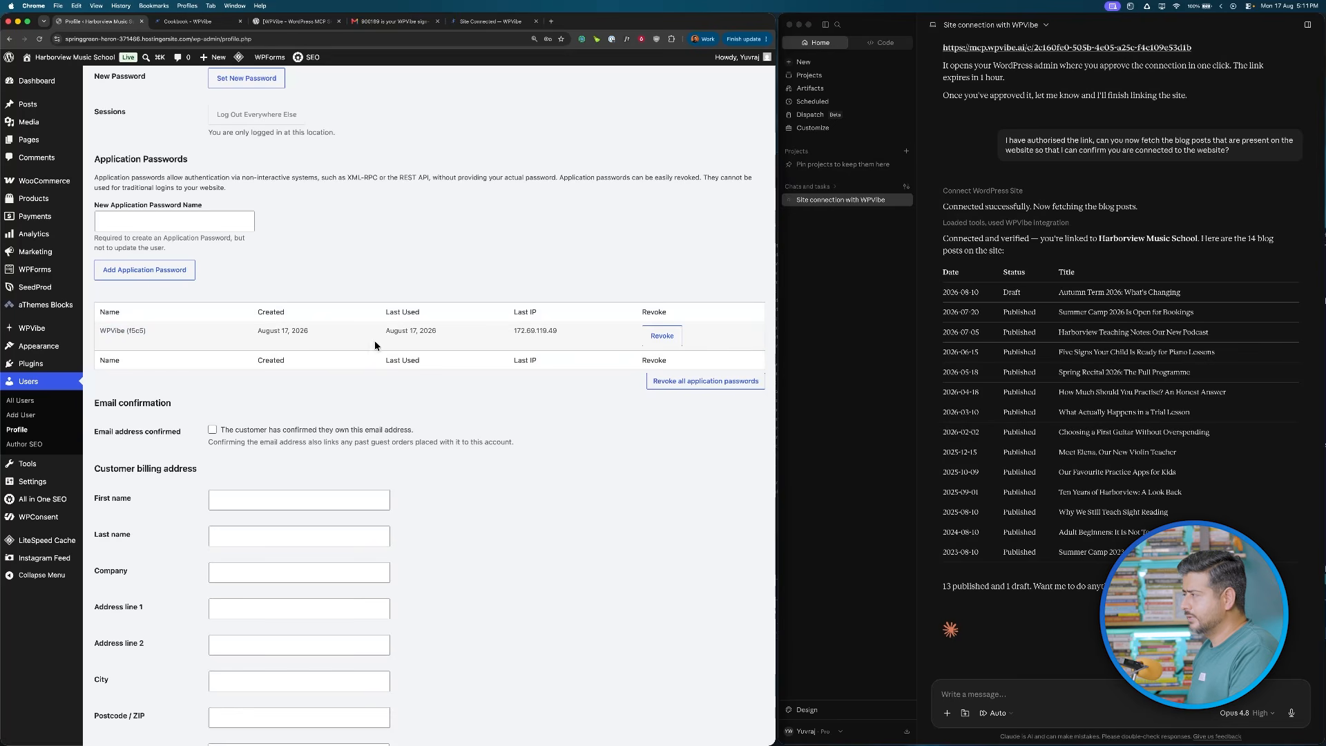